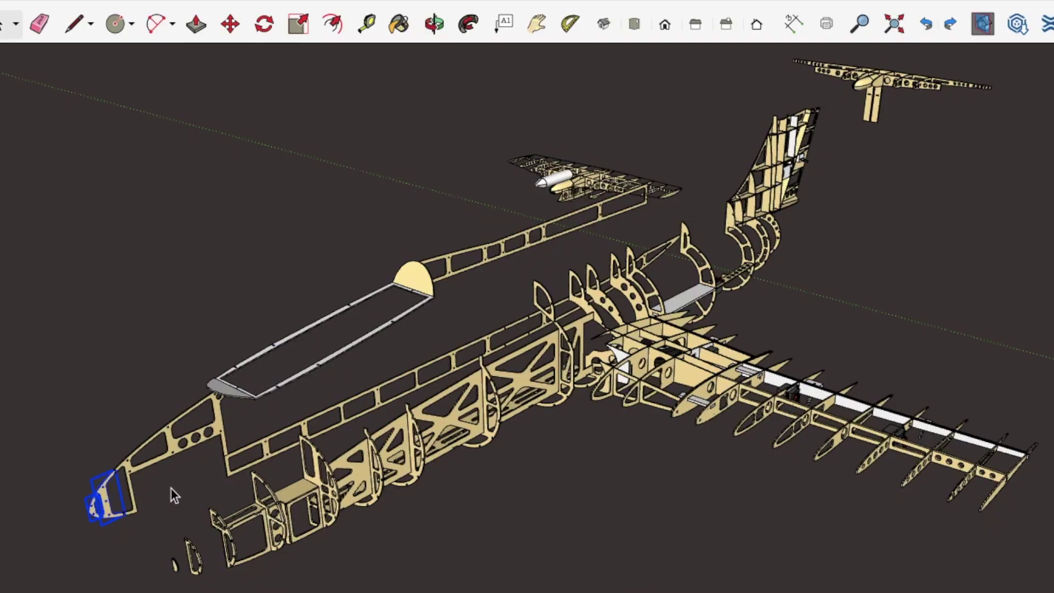
- Copy the nose piece, lower keel frame and rear upper spine frame, and paste them beside the airframe
left_click(267, 456, "ctrl")
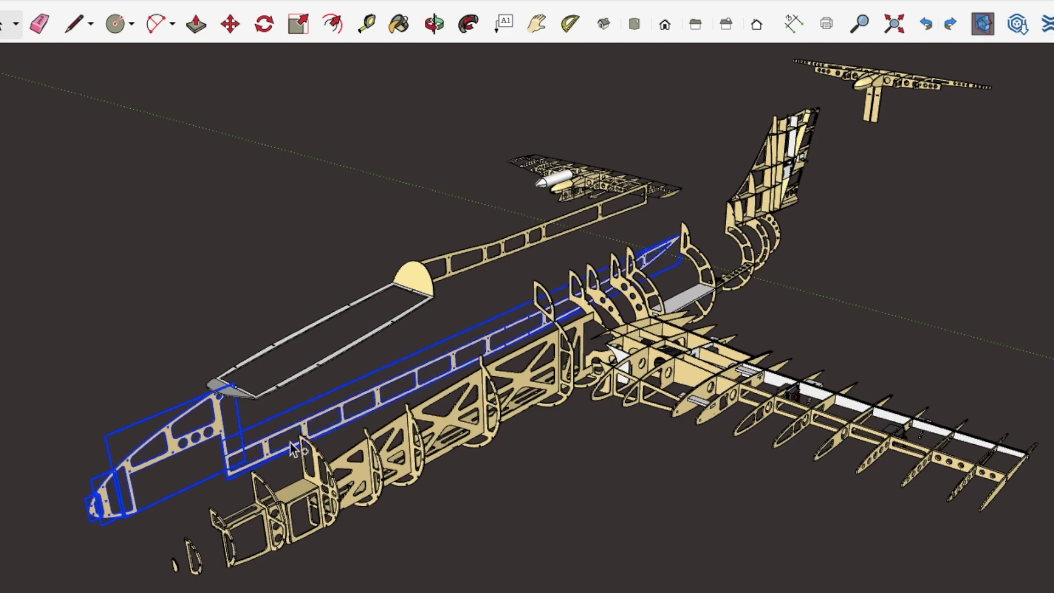
left_click(452, 275, "ctrl")
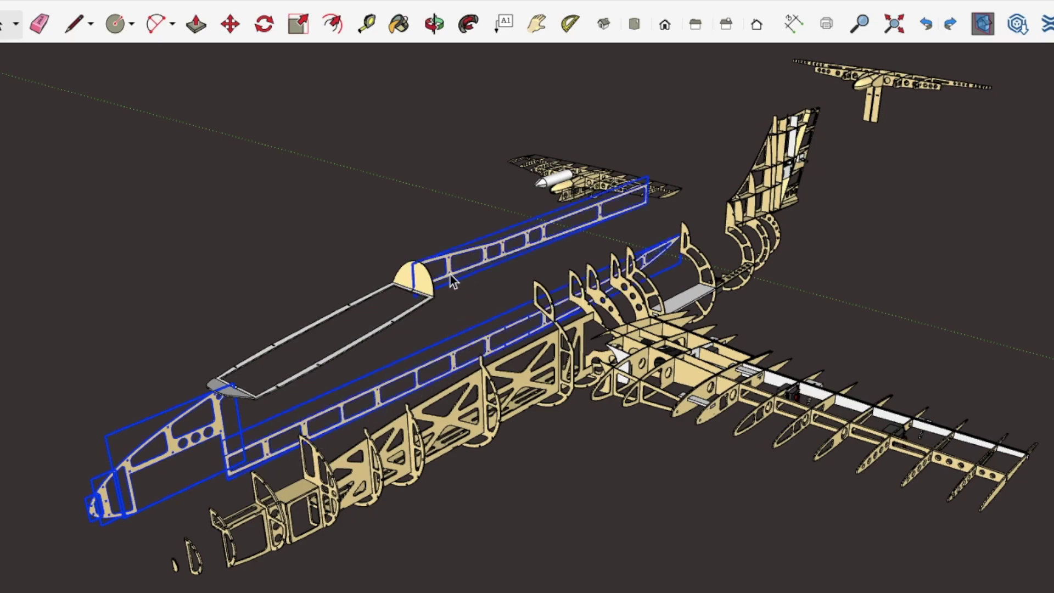
key("super+v")
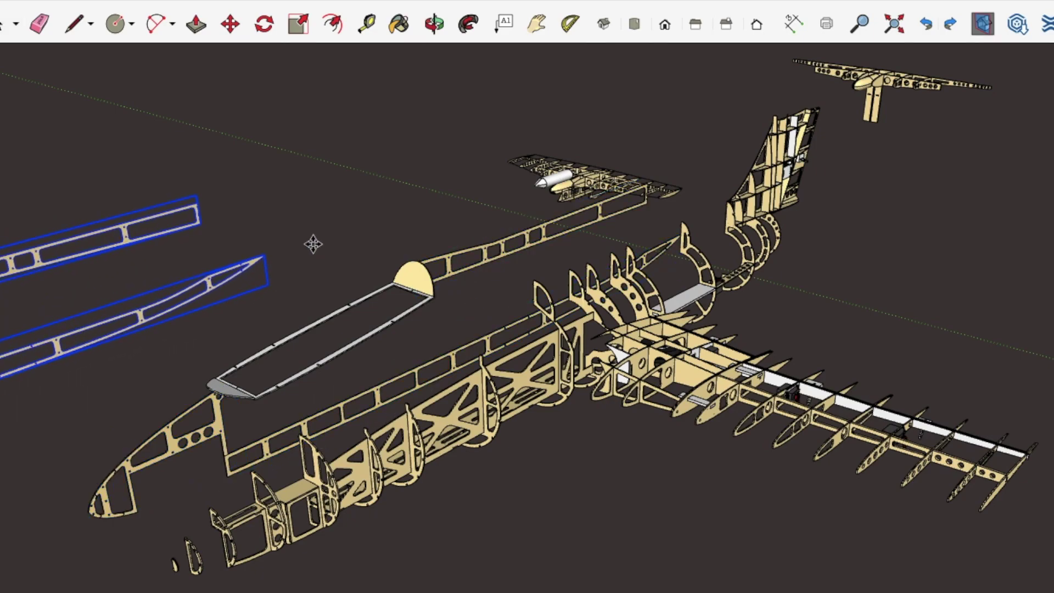
left_click_drag(313, 244, 485, 217)
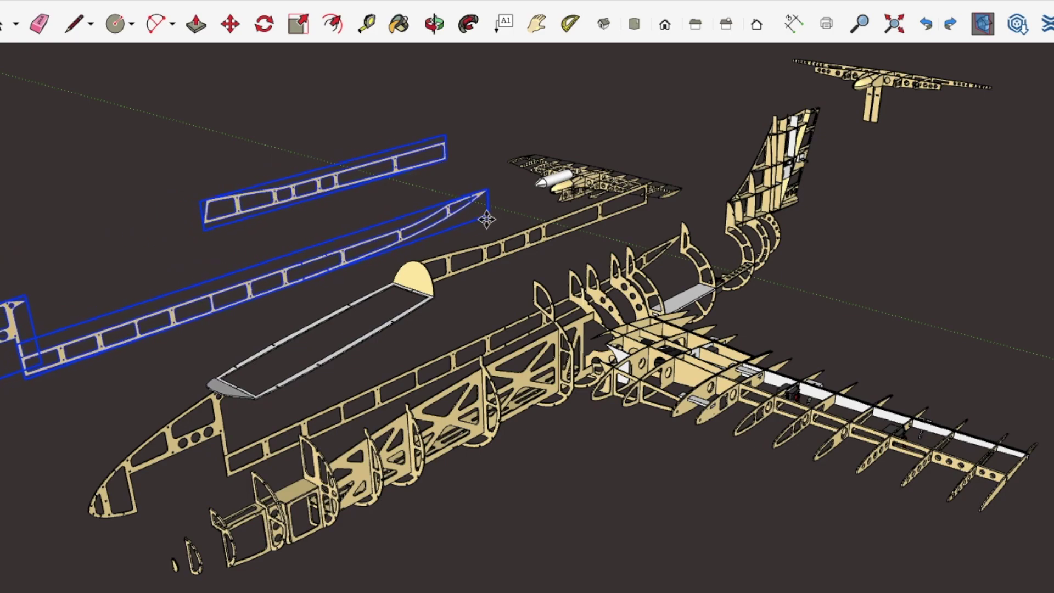
left_click(1, 27)
- Copy the half airframe with its fuselage formers, wing and tail fin, and paste it beyond the copied keel frames
scroll(548, 129, "down", 3)
left_click_drag(663, 175, 399, 202)
left_click(538, 25)
left_click_drag(582, 134, 682, 240)
left_click_drag(564, 234, 164, 212)
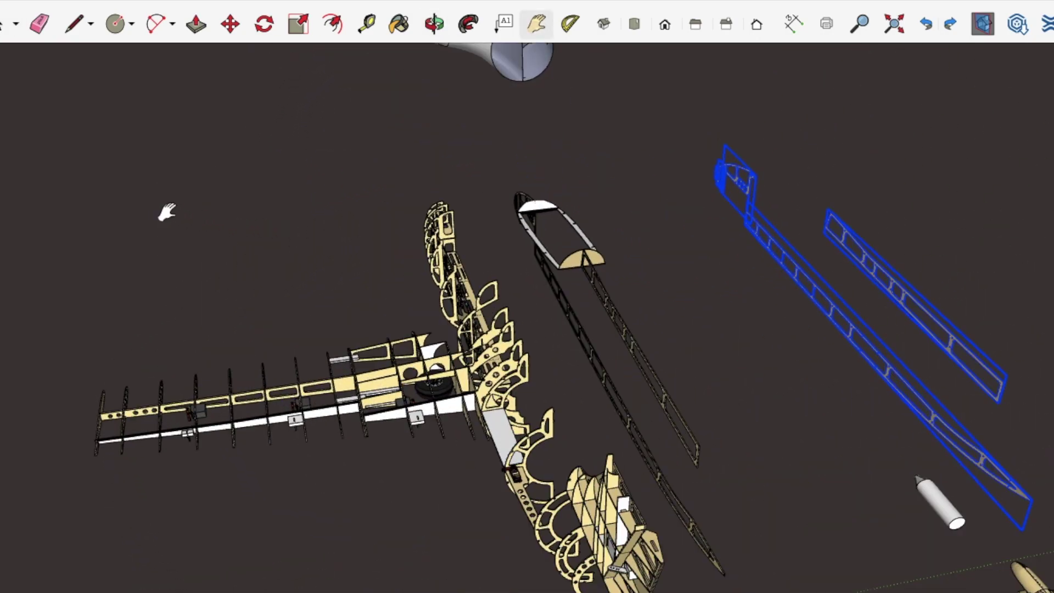
left_click_drag(468, 247, 360, 264)
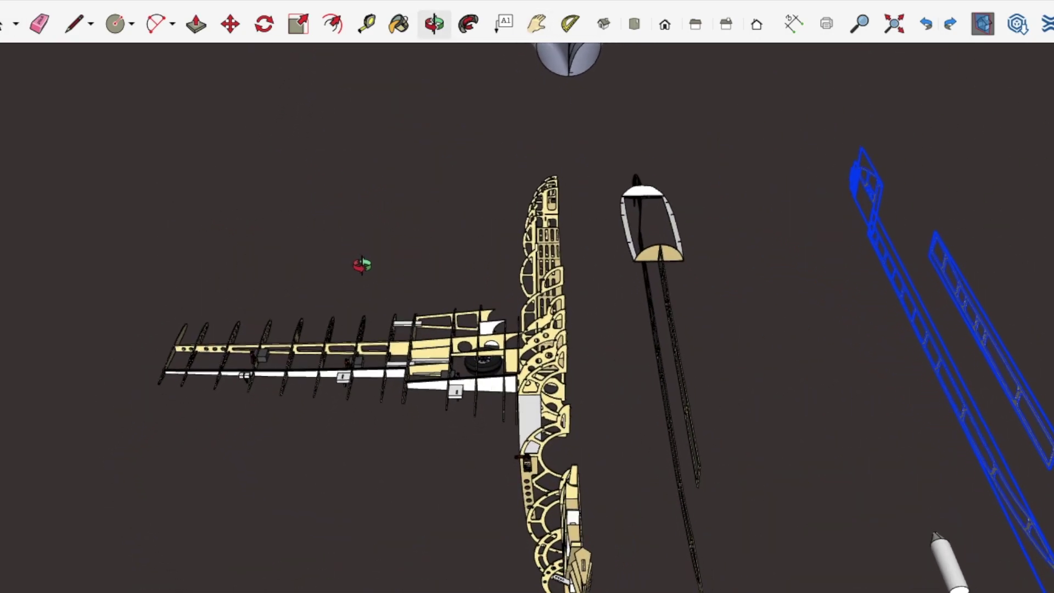
key("h")
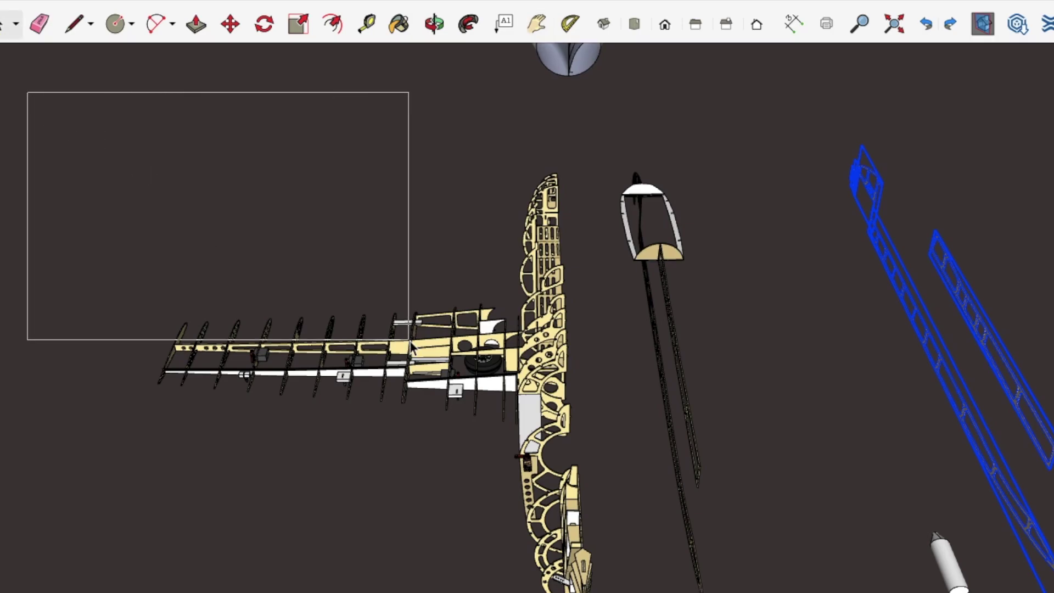
left_click_drag(28, 92, 622, 592)
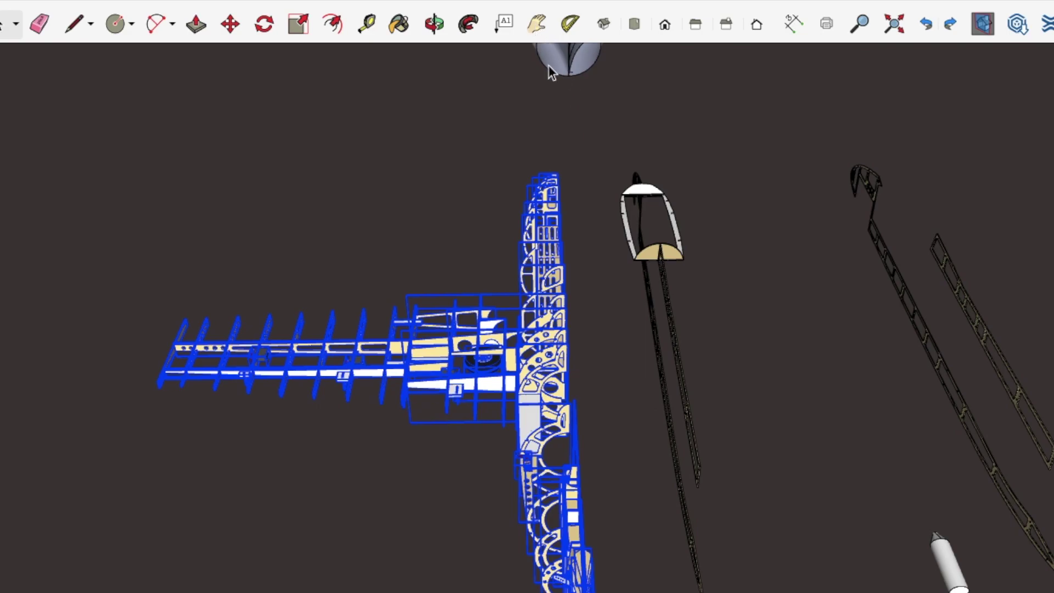
left_click(539, 32)
left_click_drag(688, 153, 499, 279)
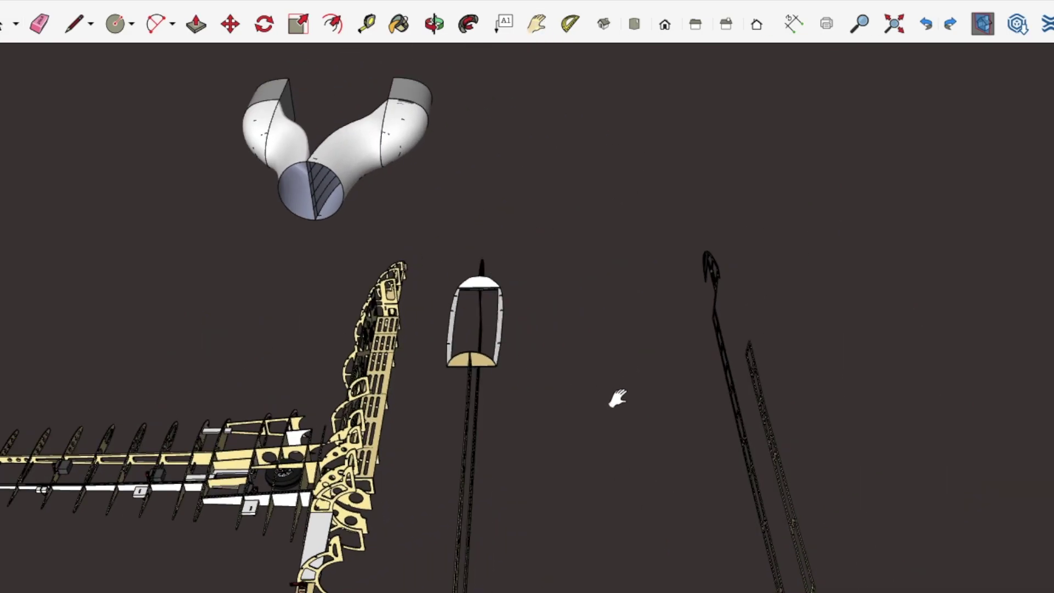
scroll(681, 405, "down", 5)
left_click_drag(712, 426, 601, 377)
key("super+v")
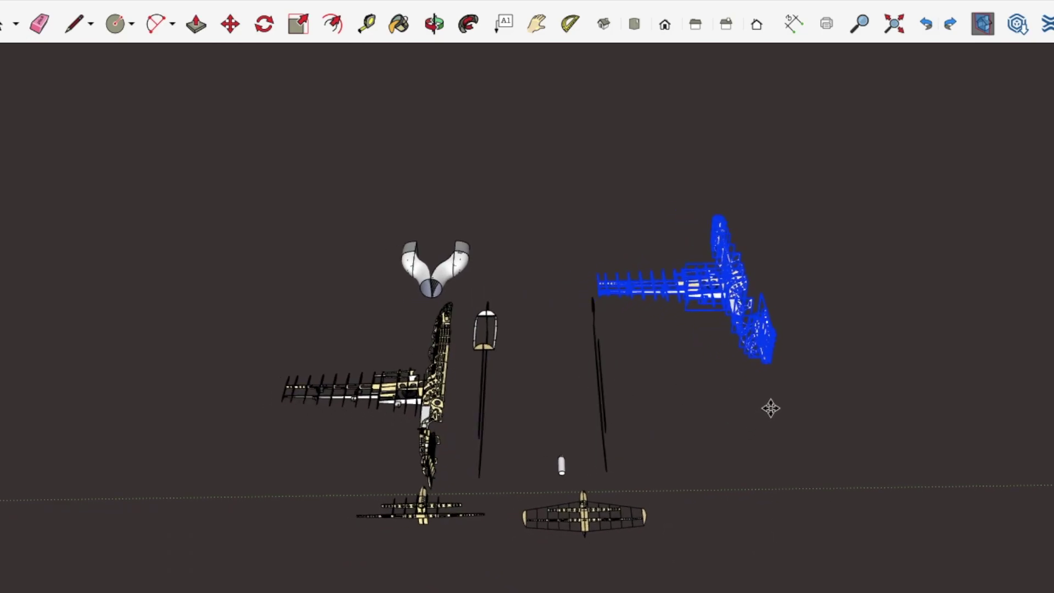
left_click_drag(105, 182, 614, 101)
- Flip the pasted half airframe so its wing extends to the opposite side
left_click(537, 32)
scroll(300, 284, "up", 5)
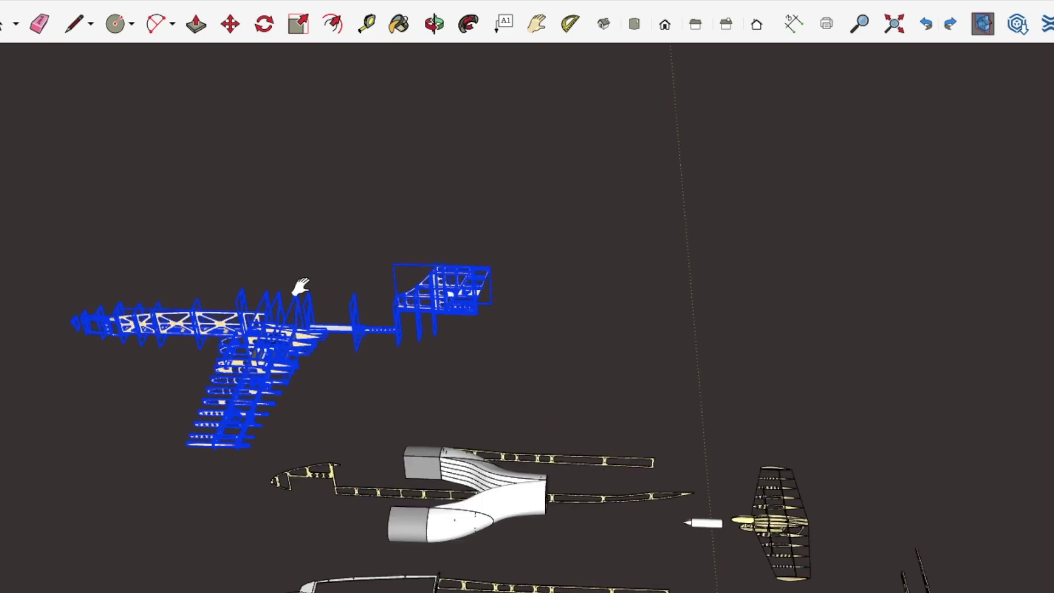
left_click_drag(300, 285, 541, 328)
left_click_drag(423, 373, 751, 215)
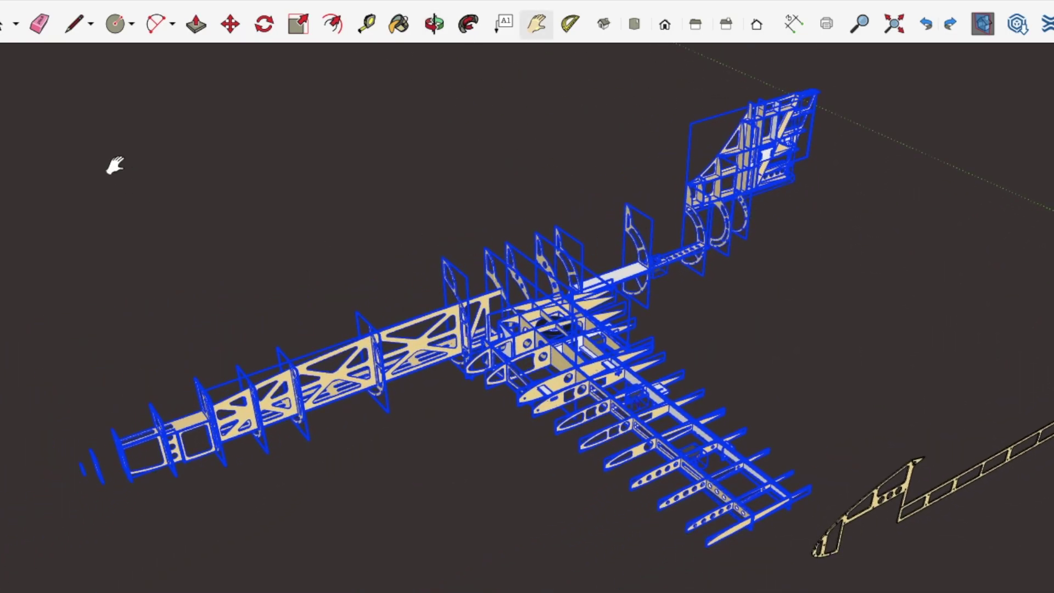
right_click(325, 391)
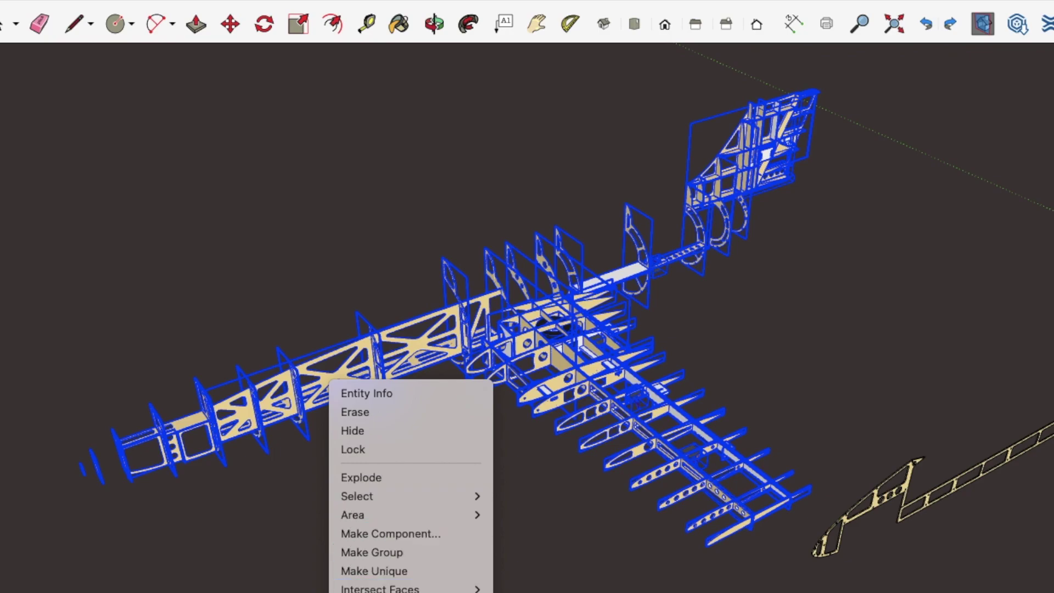
left_click(521, 592)
scroll(468, 568, "down", 3)
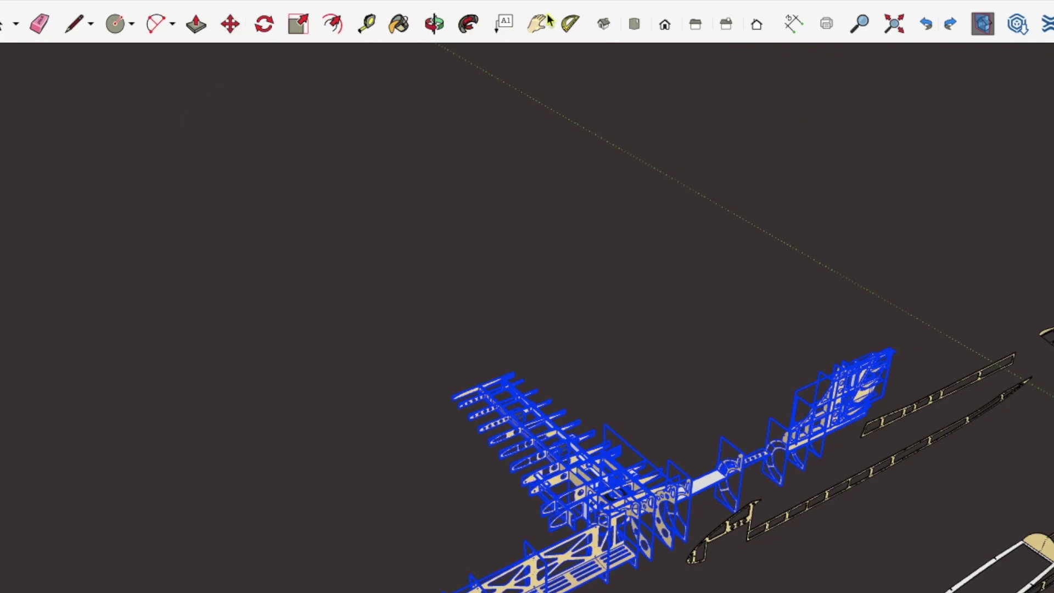
- Move the mirrored half by the nose former's tab corner onto the matching slot in the copied keel frame
left_click_drag(518, 381, 405, 239)
scroll(296, 422, "up", 7)
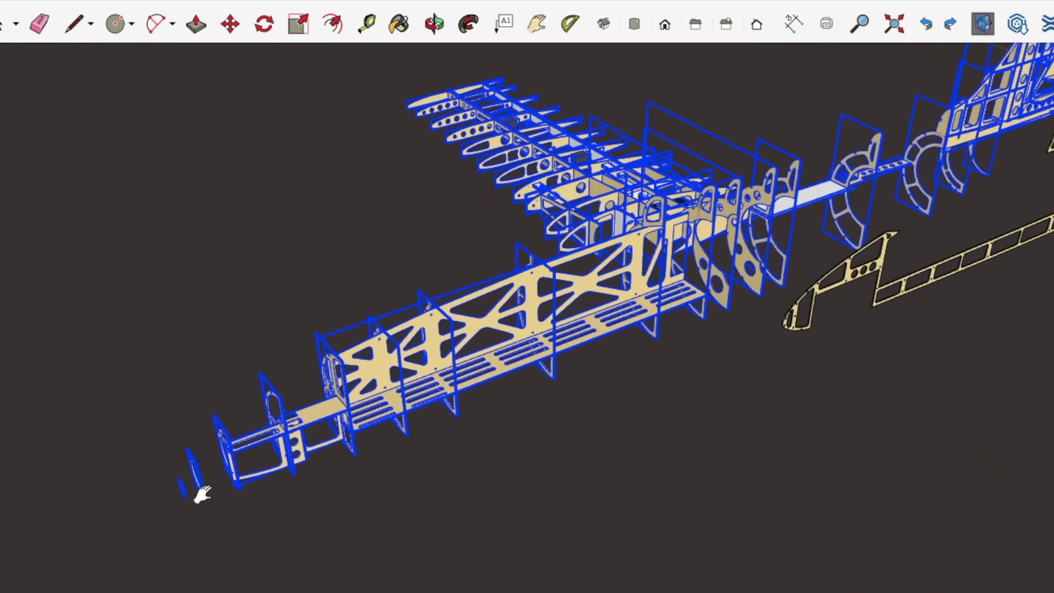
left_click_drag(199, 492, 321, 441)
scroll(316, 459, "up", 6)
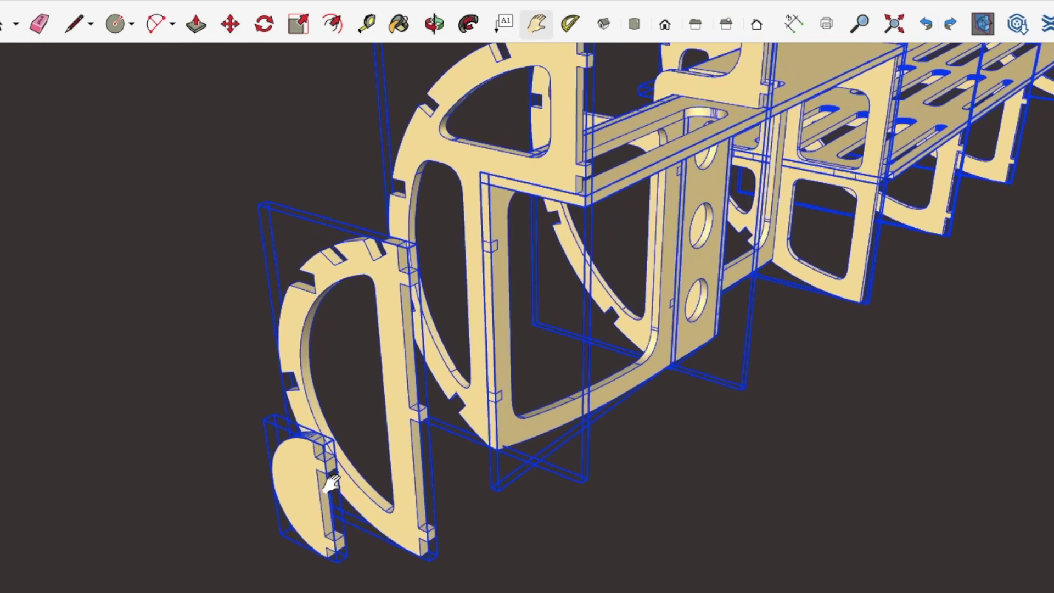
left_click(322, 442)
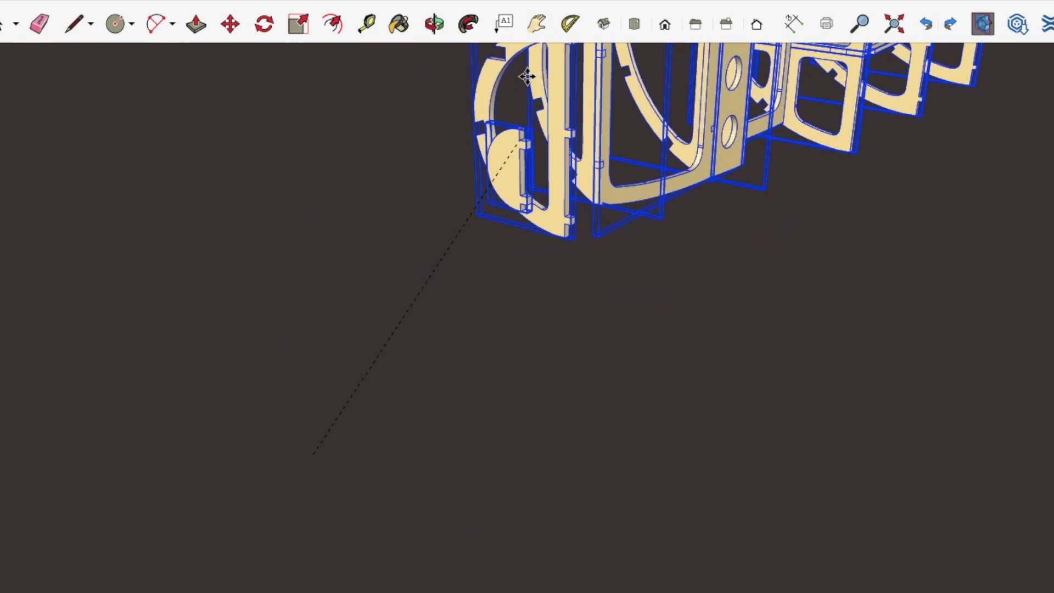
scroll(580, 135, "down", 6)
left_click_drag(573, 225, 466, 369)
scroll(697, 170, "up", 2)
left_click_drag(691, 212, 362, 352)
scroll(607, 318, "up", 4)
scroll(604, 336, "up", 5)
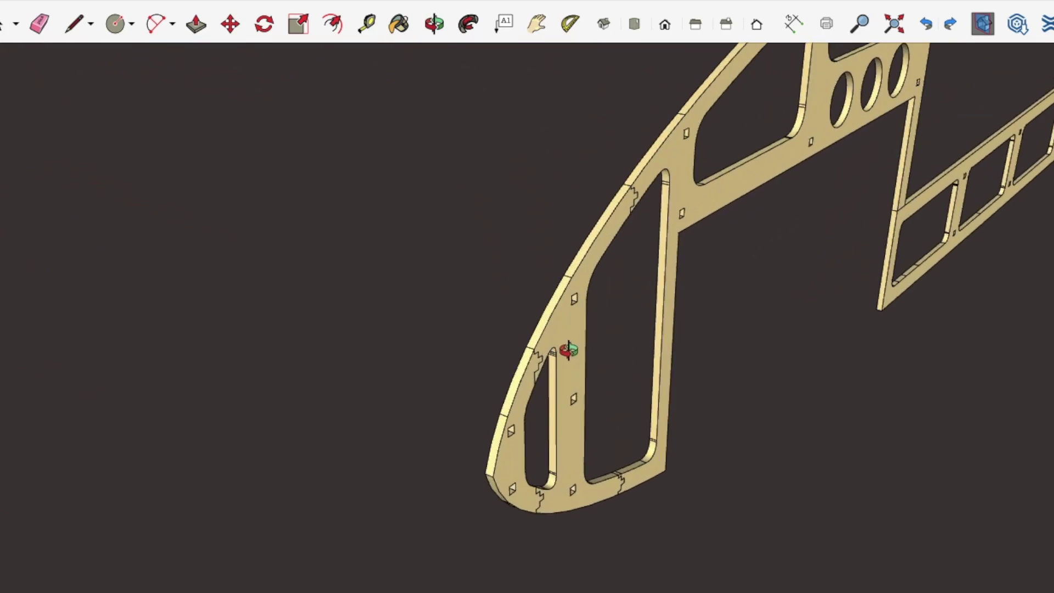
left_click_drag(564, 352, 886, 347)
scroll(744, 362, "up", 4)
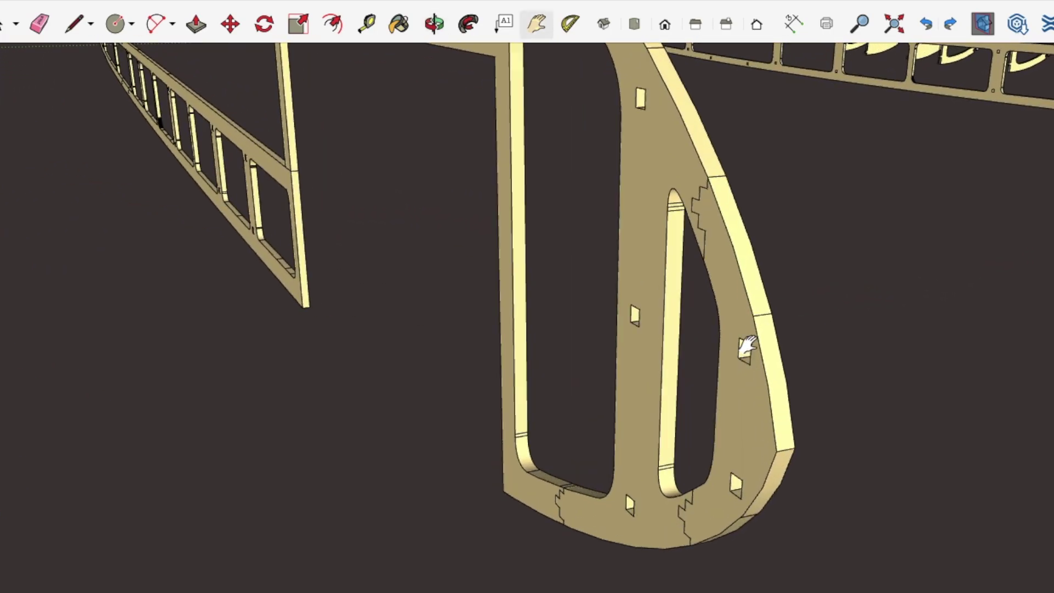
key("ctrl+v")
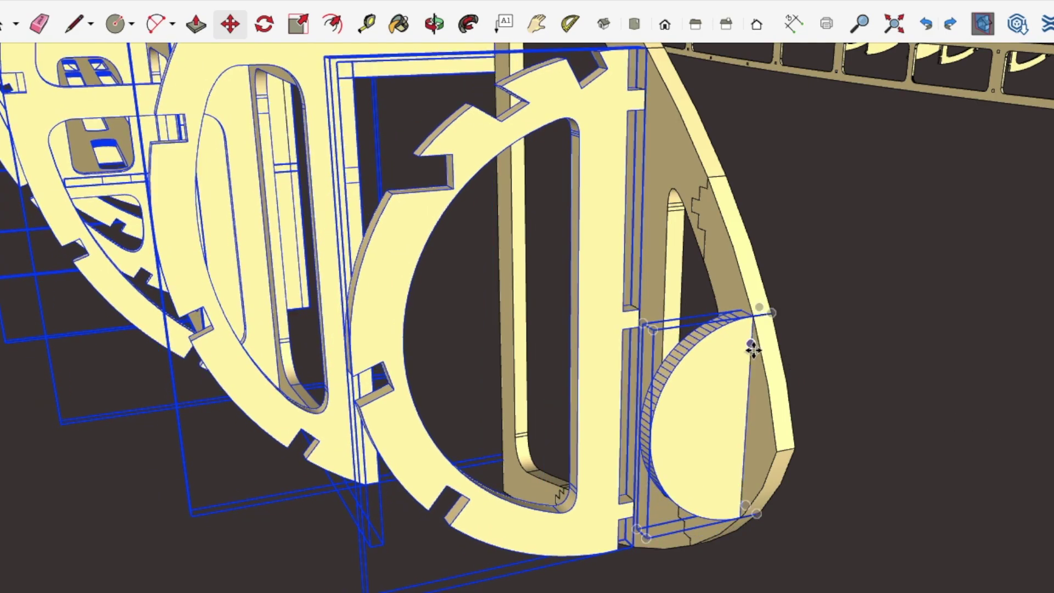
left_click(21, 413)
- Move the original half airframe with its wing and fin along the green axis to meet the central keel frames
scroll(164, 407, "down", 7)
middle_click(220, 254)
left_click_drag(218, 254, 122, 359)
scroll(212, 341, "down", 5)
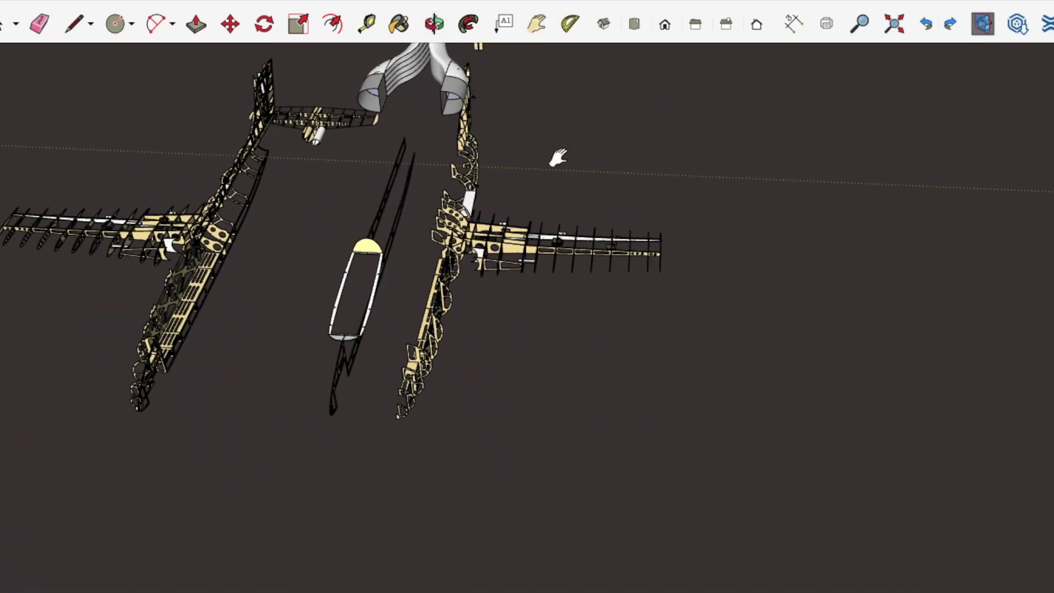
left_click_drag(558, 157, 430, 229)
left_click_drag(430, 229, 419, 188)
scroll(490, 234, "up", 4)
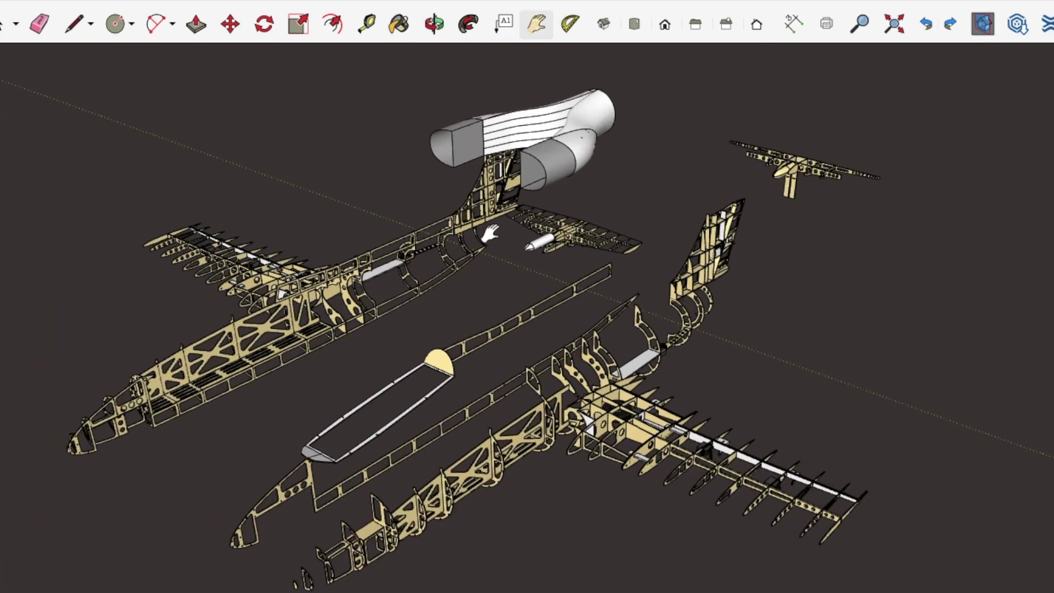
left_click_drag(490, 233, 321, 240)
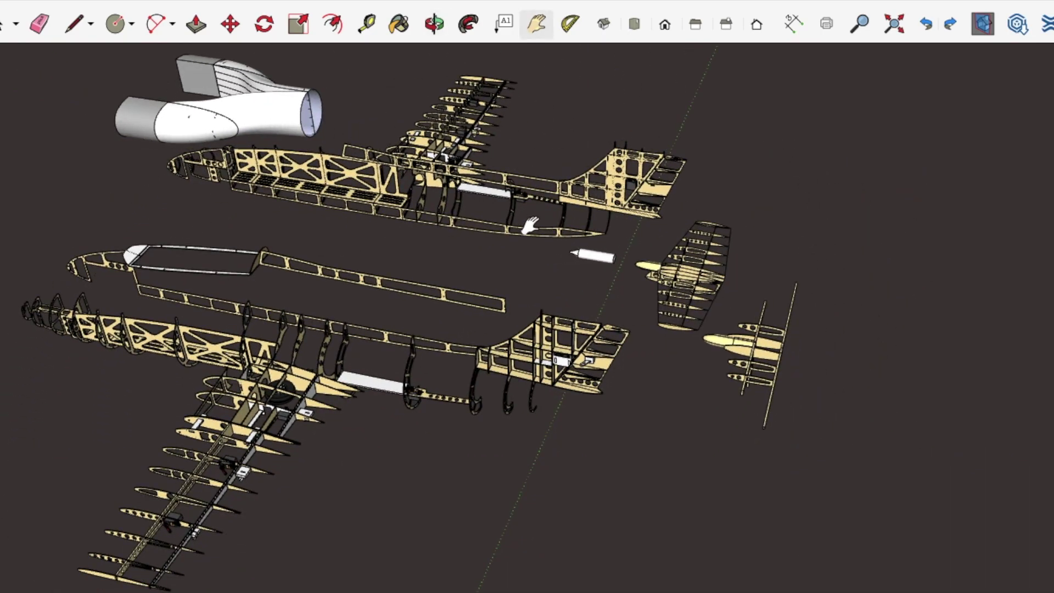
left_click_drag(530, 225, 273, 248)
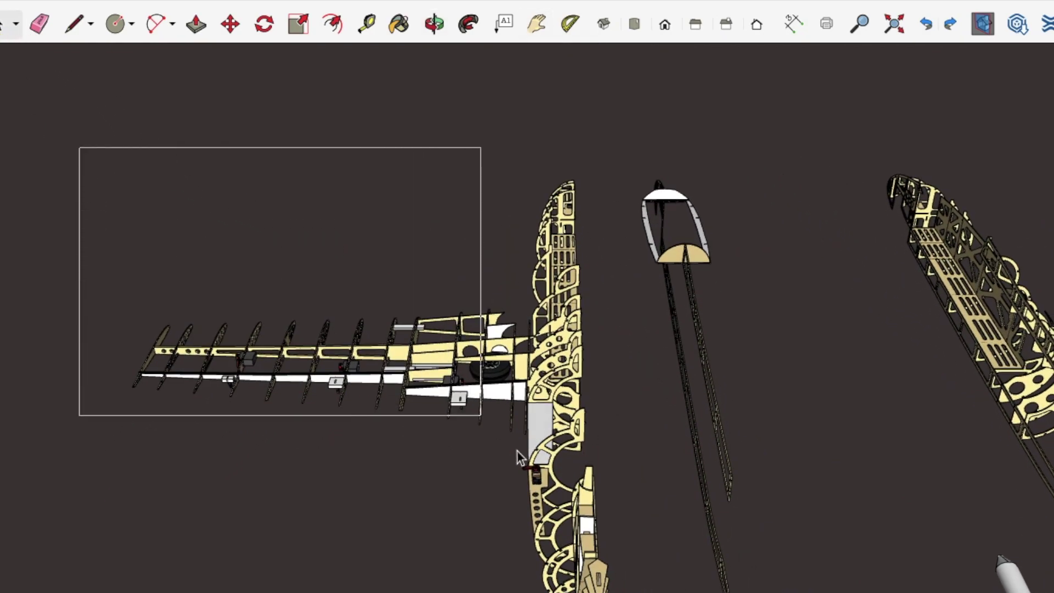
left_click_drag(644, 592, 645, 592)
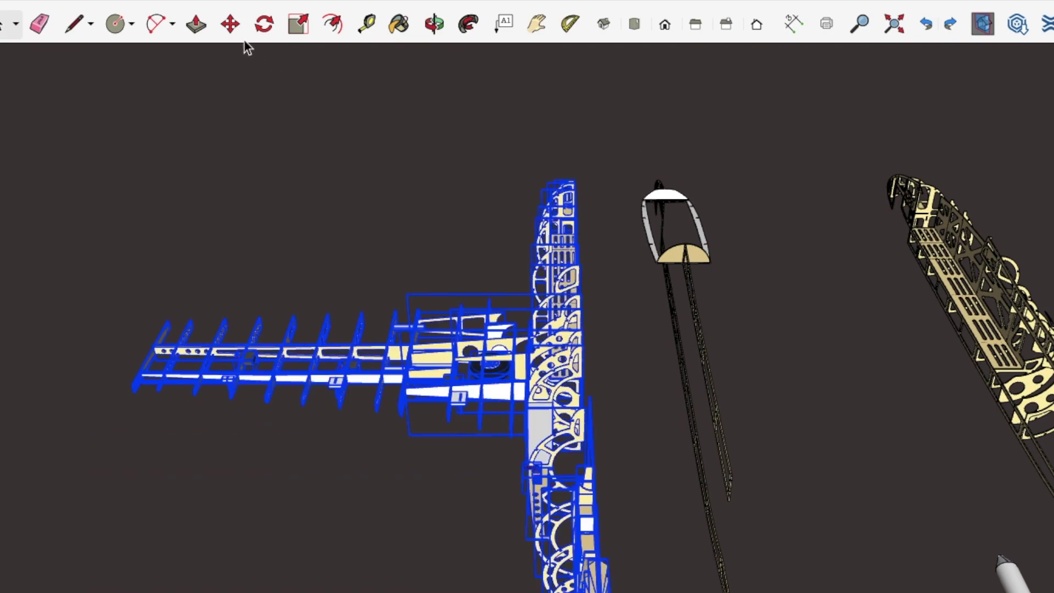
left_click(222, 113)
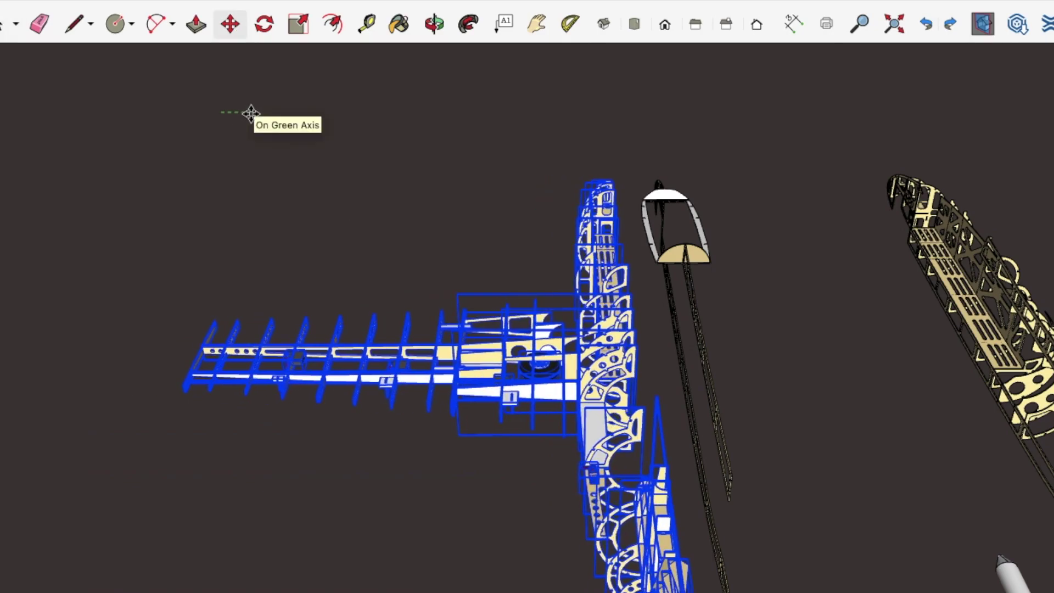
key("Return")
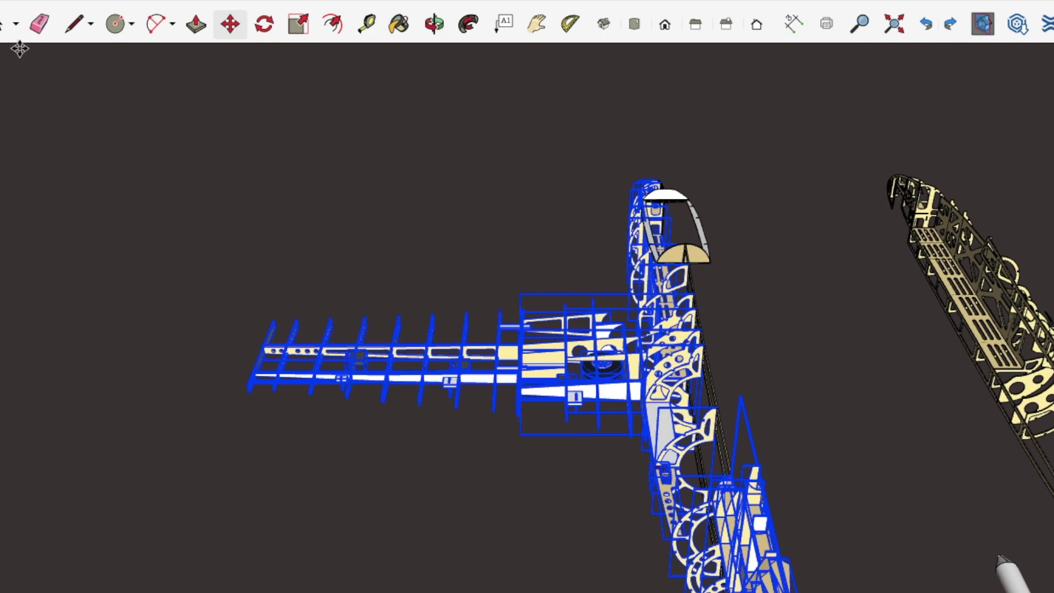
left_click(166, 163)
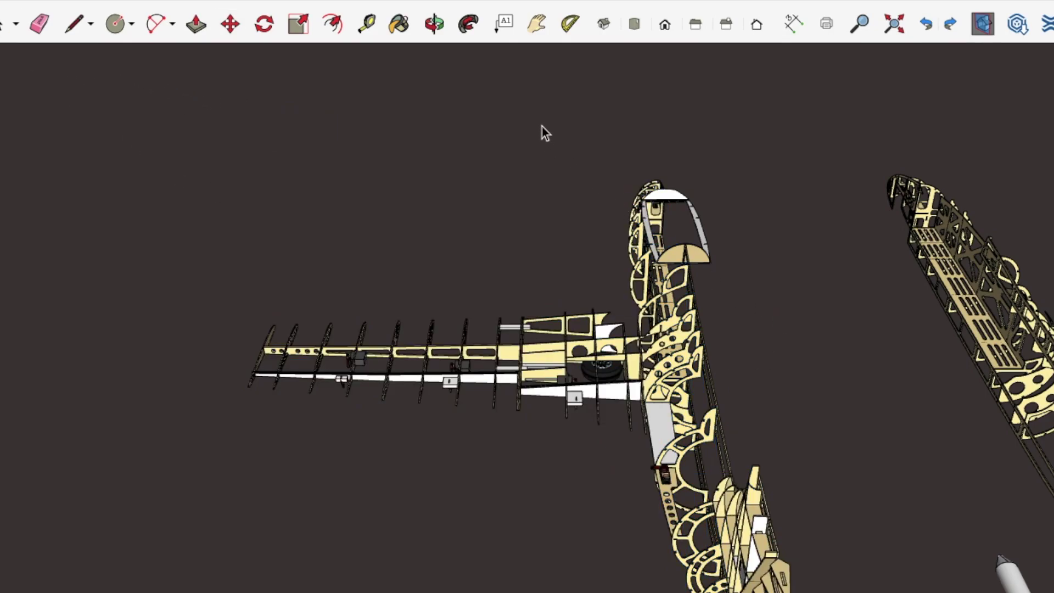
- Move the mirrored half together with its keel frames from its nose tip endpoint to the original keel's nose tip endpoint
scroll(528, 314, "down", 5)
key("o")
left_click_drag(696, 371, 638, 346)
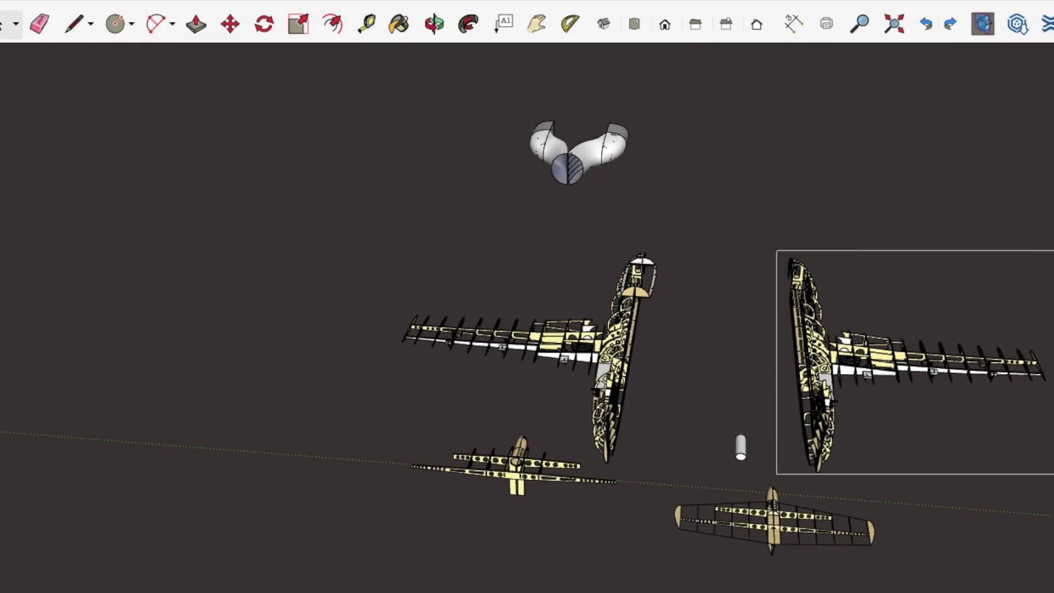
left_click_drag(776, 251, 1053, 478)
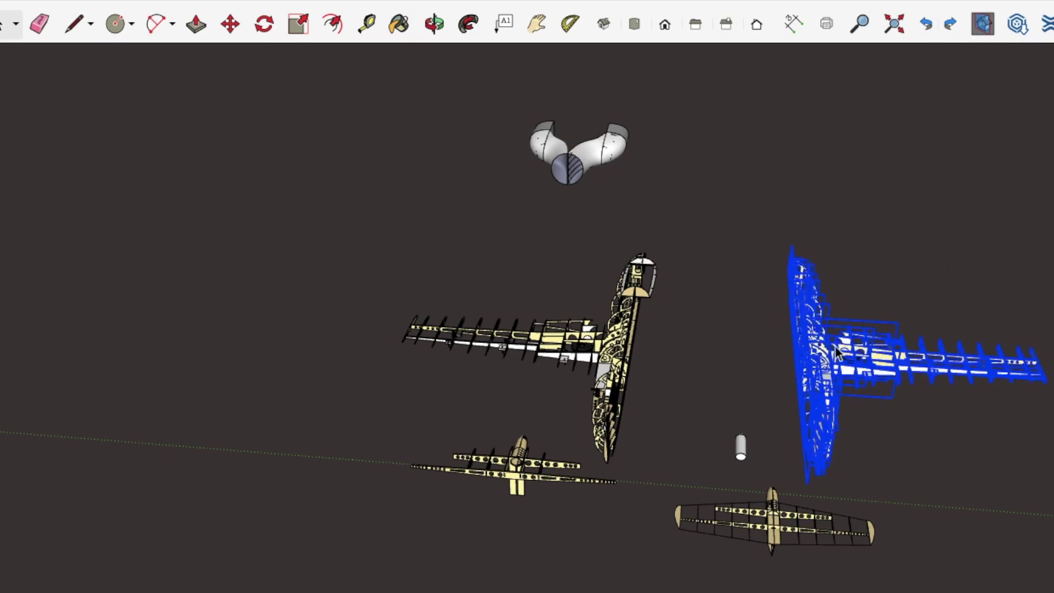
scroll(778, 279, "up", 10)
left_click_drag(785, 274, 969, 220)
left_click_drag(699, 237, 935, 192)
scroll(544, 236, "up", 5)
left_click_drag(514, 205, 805, 209)
left_click_drag(321, 219, 631, 217)
scroll(382, 264, "up", 3)
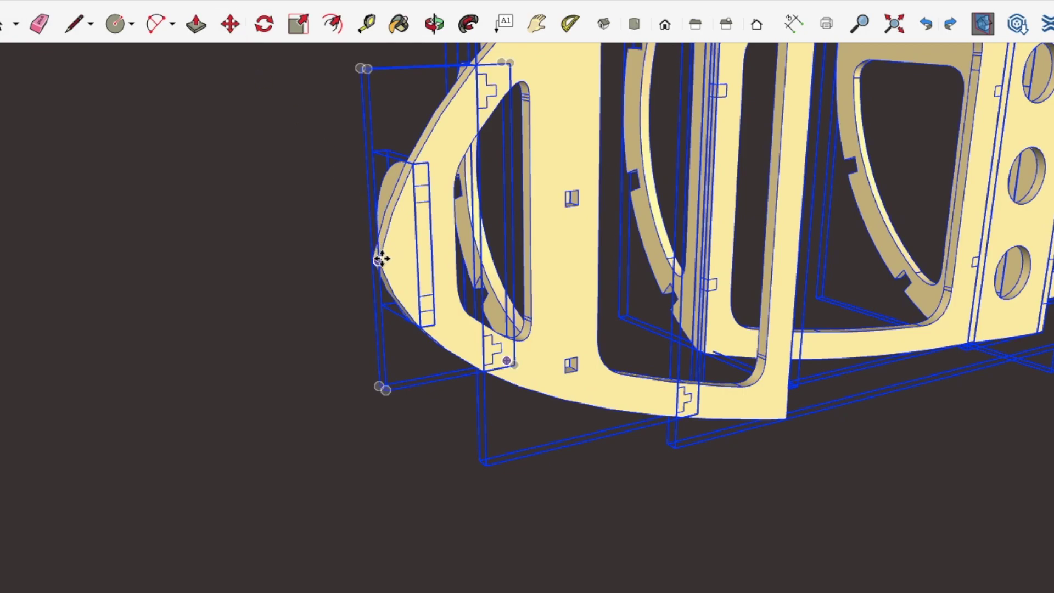
left_click(537, 25)
scroll(601, 295, "down", 6)
left_click_drag(600, 296, 413, 303)
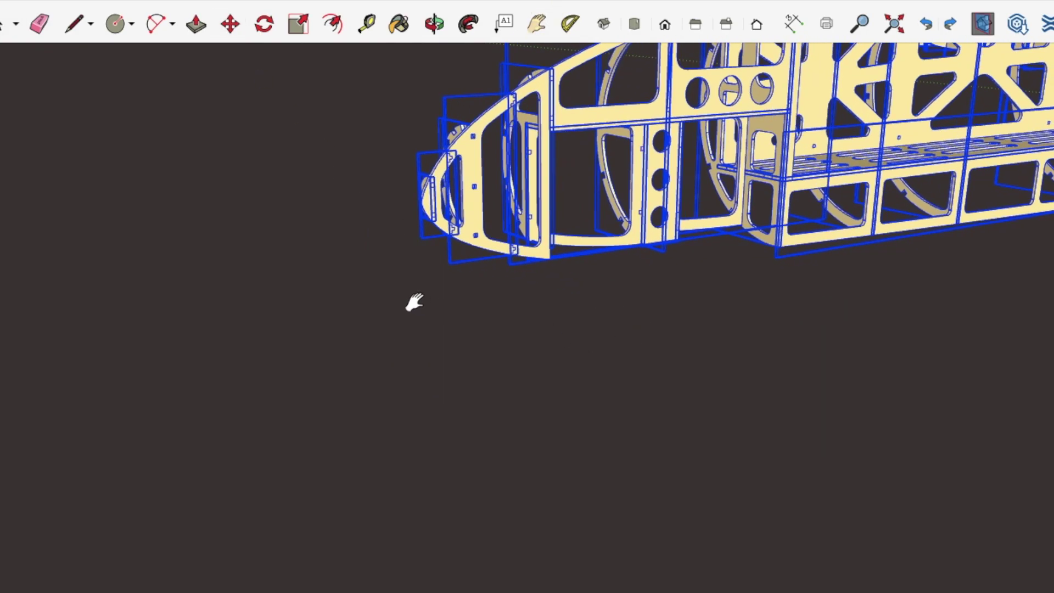
scroll(414, 303, "down", 5)
scroll(562, 326, "down", 3)
left_click_drag(562, 325, 583, 387)
scroll(394, 384, "up", 1)
left_click_drag(583, 387, 305, 414)
scroll(586, 501, "up", 6)
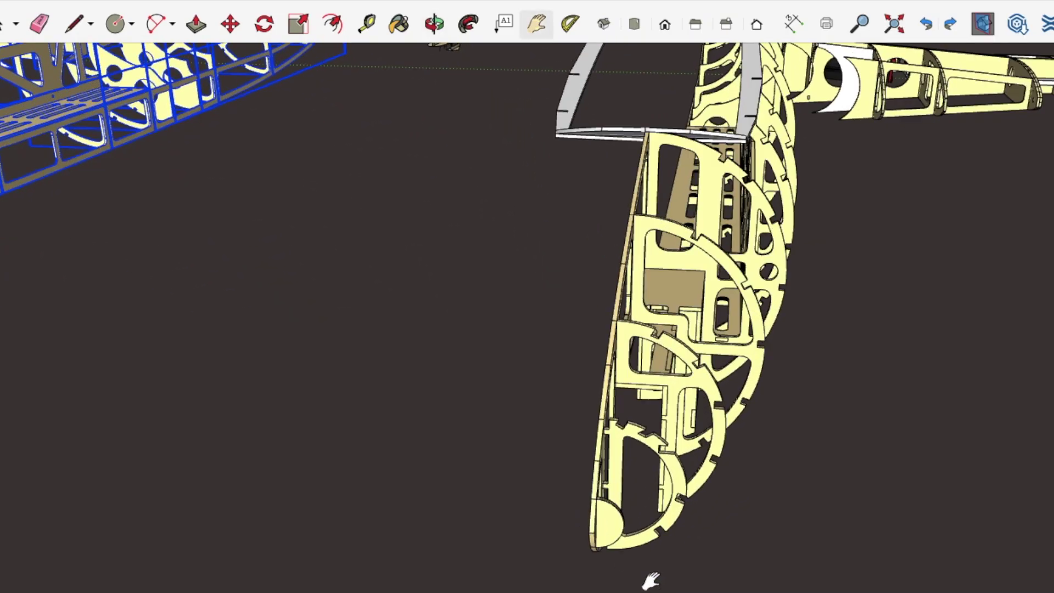
left_click_drag(649, 579, 979, 389)
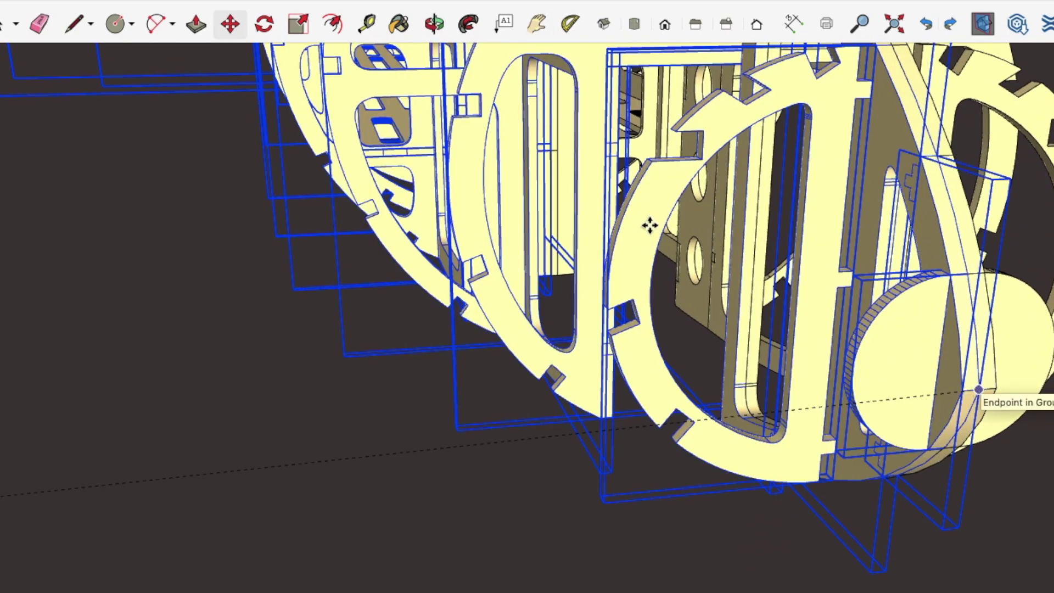
- Examine how the two airframe halves meet at the nose and along the fuselage
scroll(616, 192, "down", 2)
left_click_drag(616, 192, 475, 286)
scroll(536, 271, "down", 3)
scroll(610, 232, "down", 3)
left_click_drag(609, 232, 457, 280)
scroll(455, 281, "down", 10)
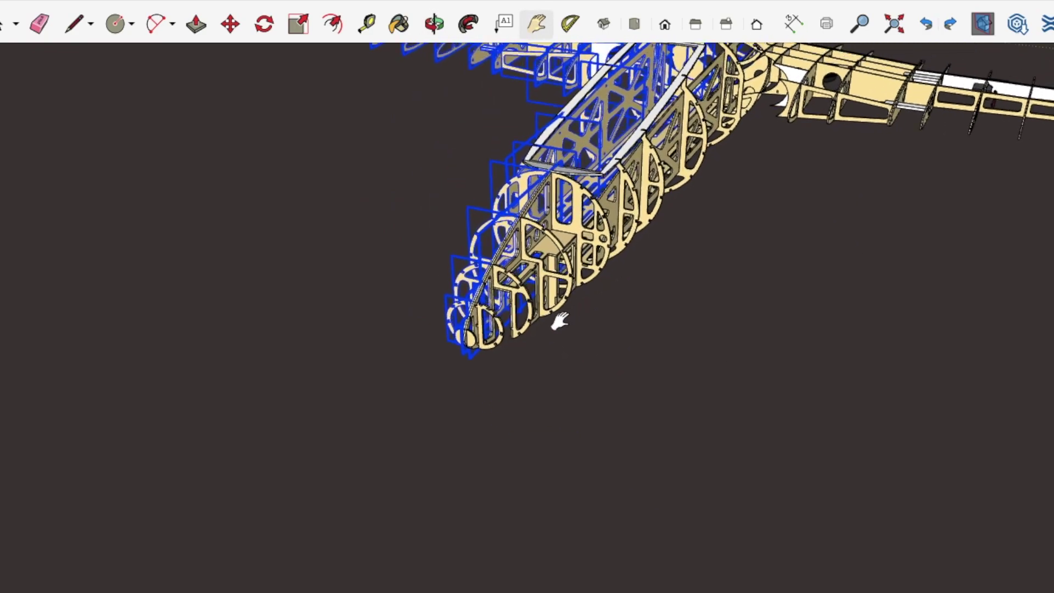
- Move the separate horizontal tail assembly onto the top of the joined airframe's vertical fin
scroll(626, 249, "up", 10)
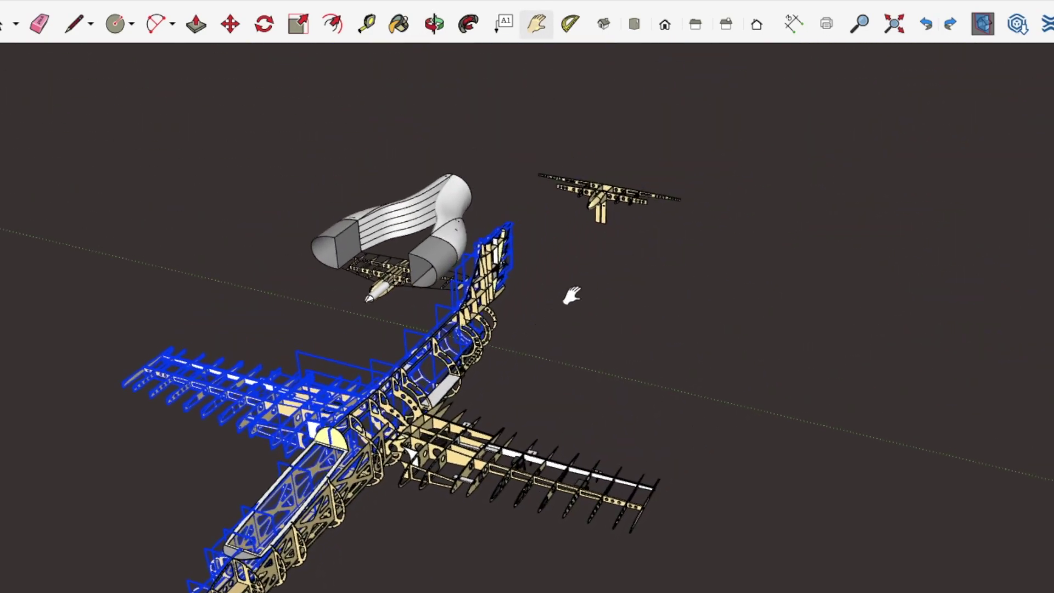
left_click(475, 160)
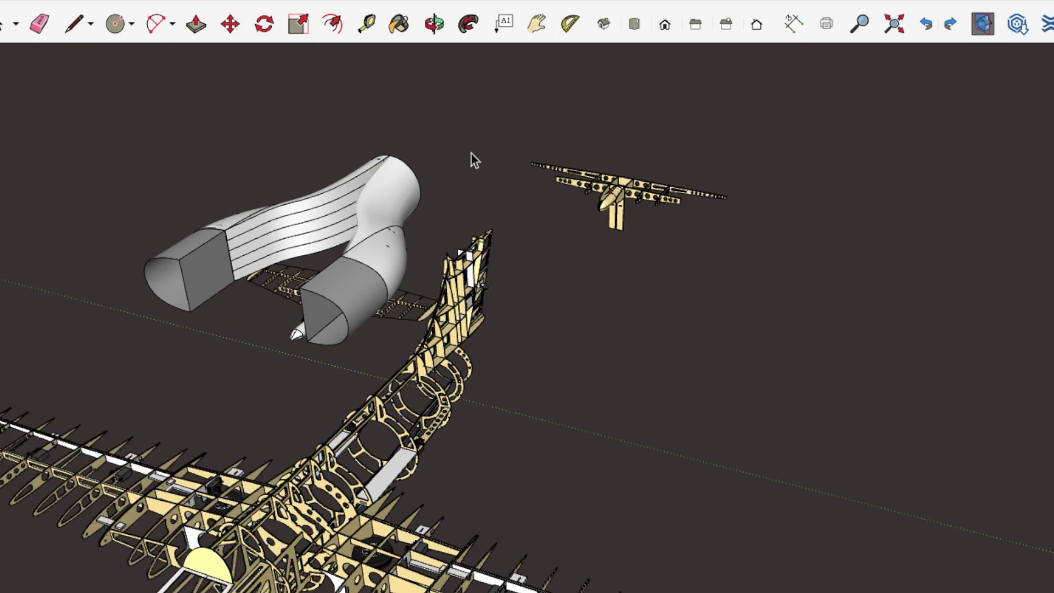
left_click_drag(737, 245, 761, 257)
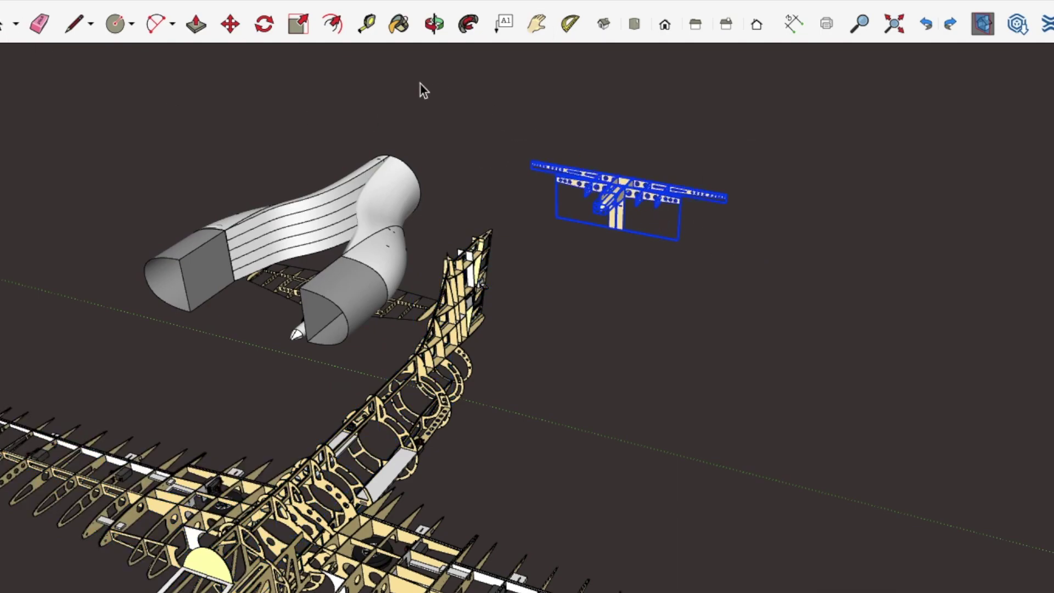
left_click(593, 327)
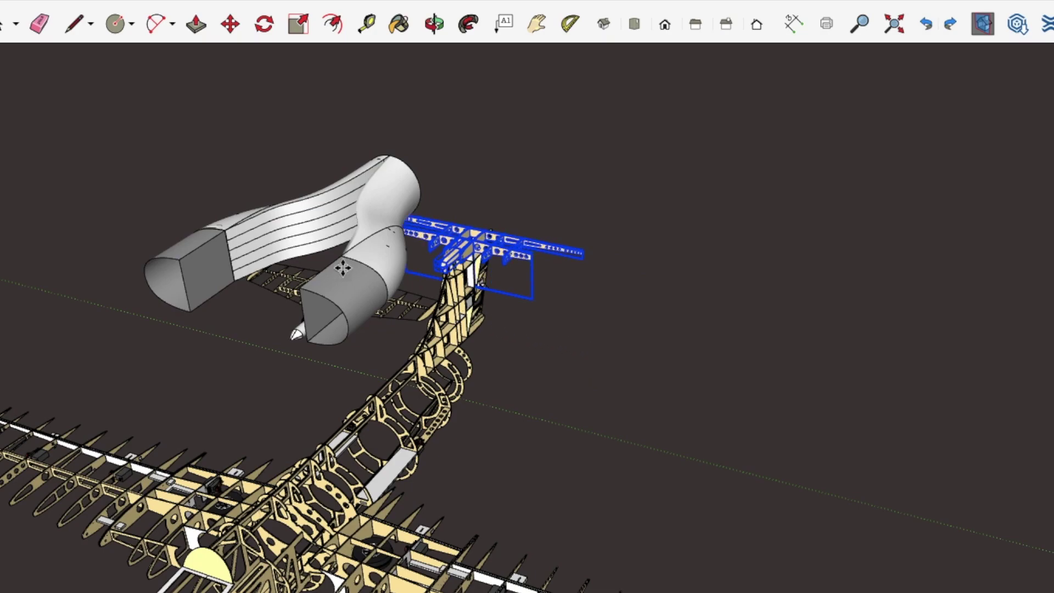
- Move the twin-intake air duct down the blue axis and along the green axis into the centre fuselage between the wing roots
left_click_drag(159, 158, 154, 102)
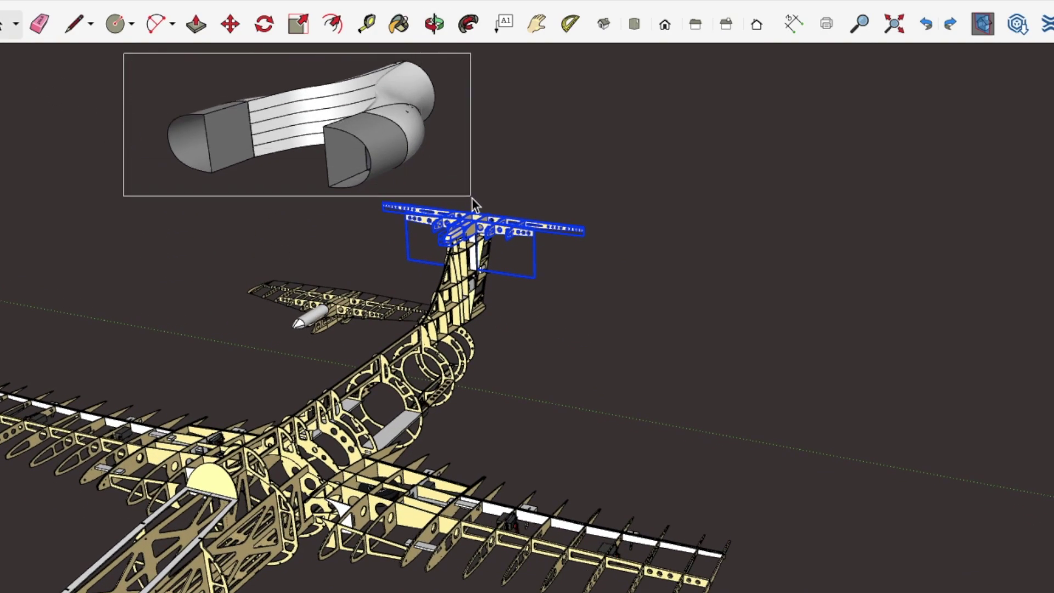
left_click_drag(472, 199, 471, 199)
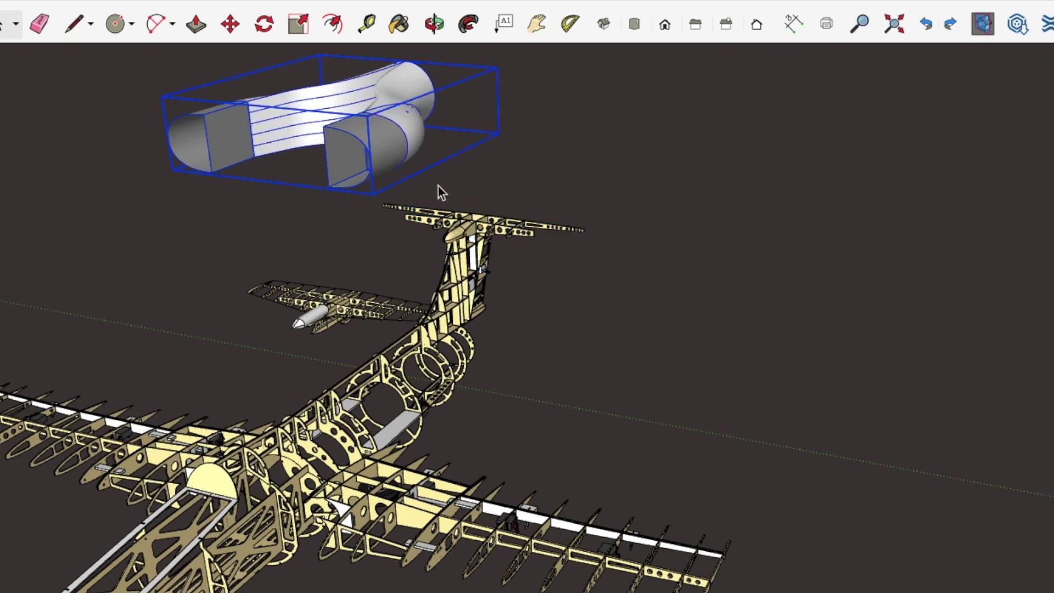
left_click(536, 142)
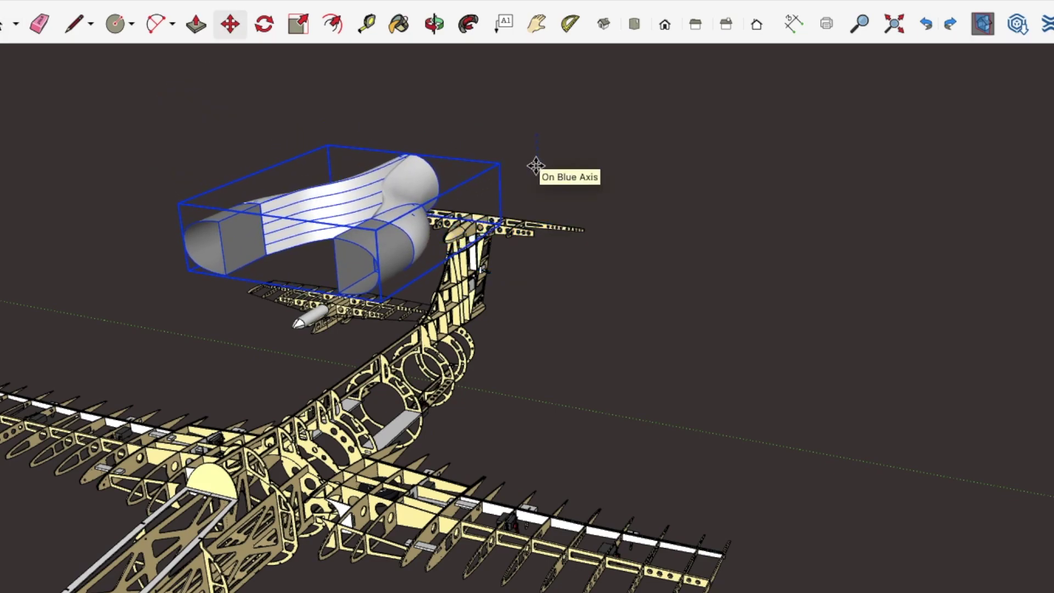
key("Return")
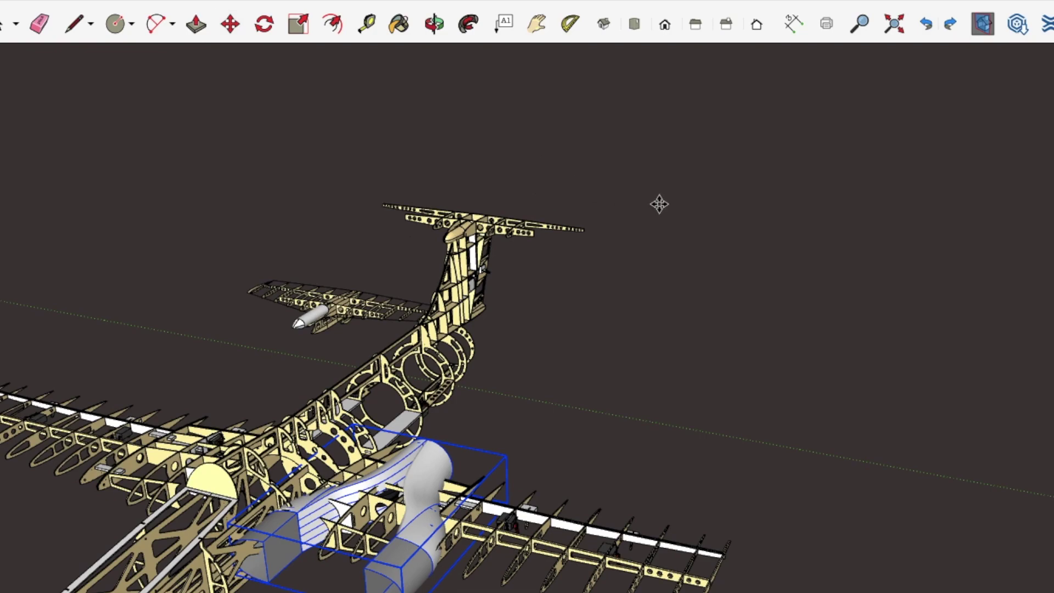
left_click(660, 204)
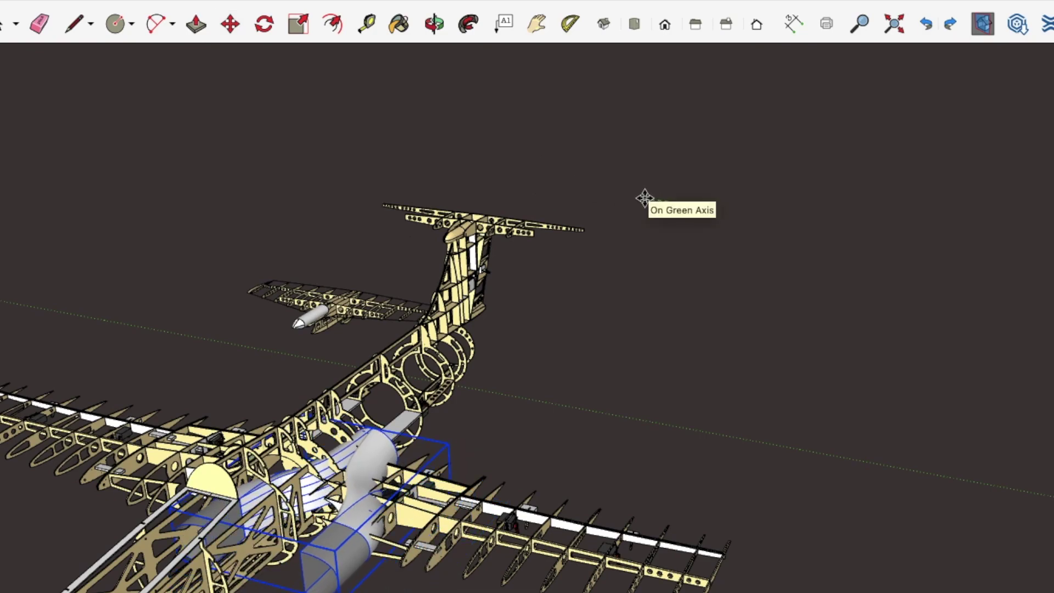
key("Escape")
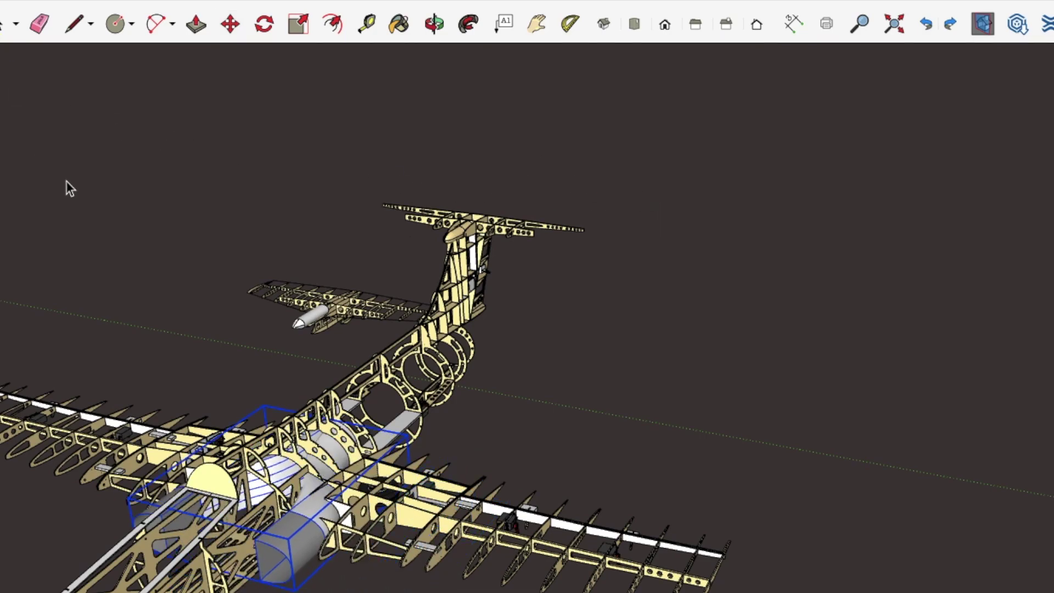
- Examine how the duct's intakes sit against the fuselage sides and wing roots from the front
left_click(541, 31)
left_click_drag(430, 251, 556, 159)
key("o")
left_click_drag(352, 362, 567, 381)
scroll(486, 329, "up", 3)
scroll(567, 381, "up", 2)
scroll(568, 381, "up", 10)
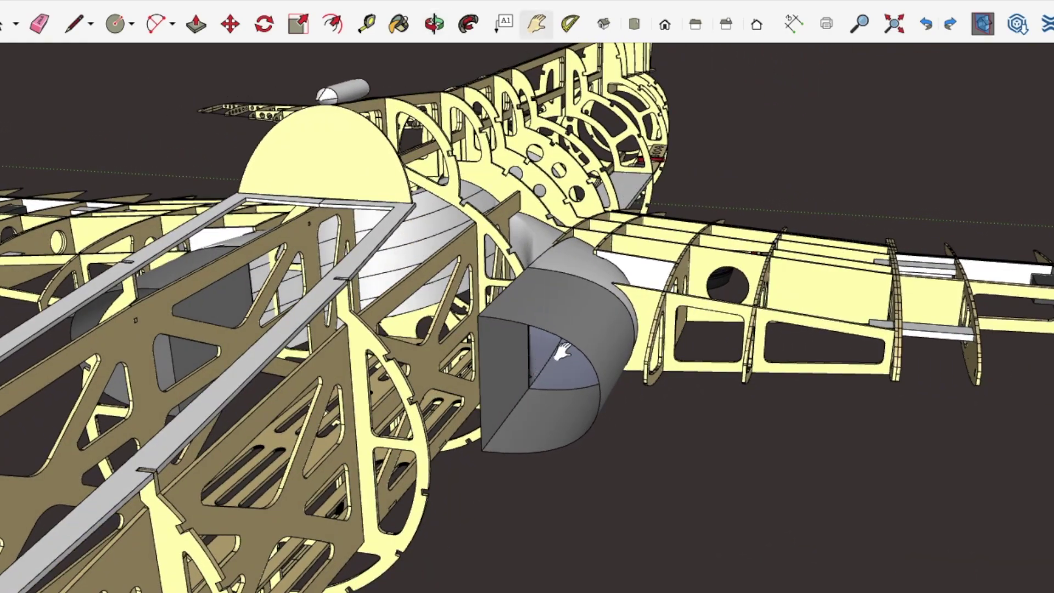
scroll(582, 328, "down", 10)
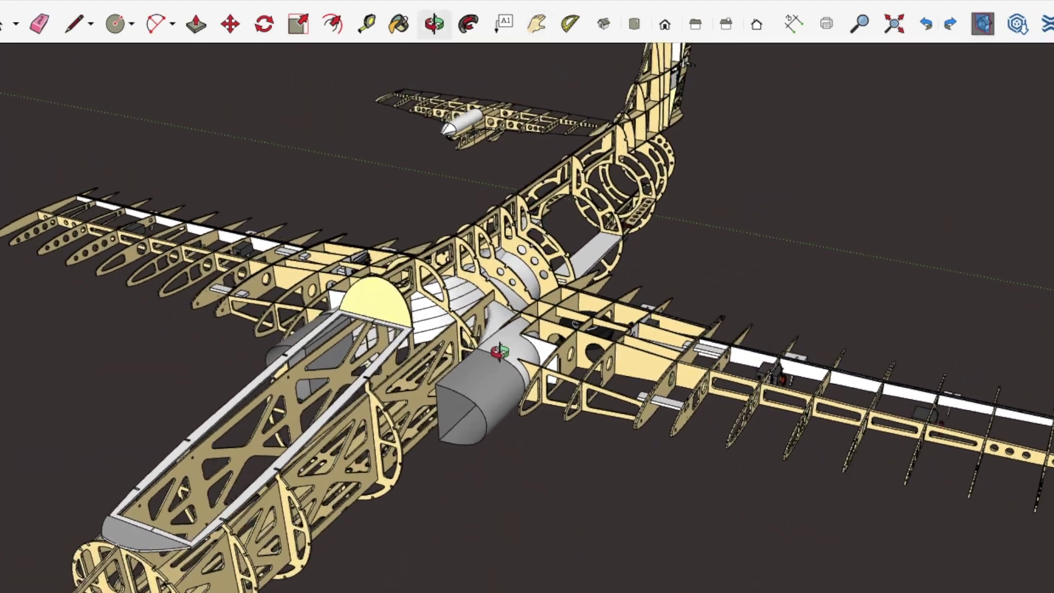
- Inspect the duct's run through the fuselage formers and the servos mounted in the wing ribs
mouse_move(500, 352)
left_mouse_down()
mouse_move(406, 326)
mouse_move(579, 309)
mouse_move(560, 347)
mouse_move(507, 404)
mouse_move(519, 345)
mouse_move(378, 435)
mouse_move(489, 406)
mouse_move(396, 409)
mouse_move(444, 430)
left_mouse_up()
scroll(508, 394, "up", 3)
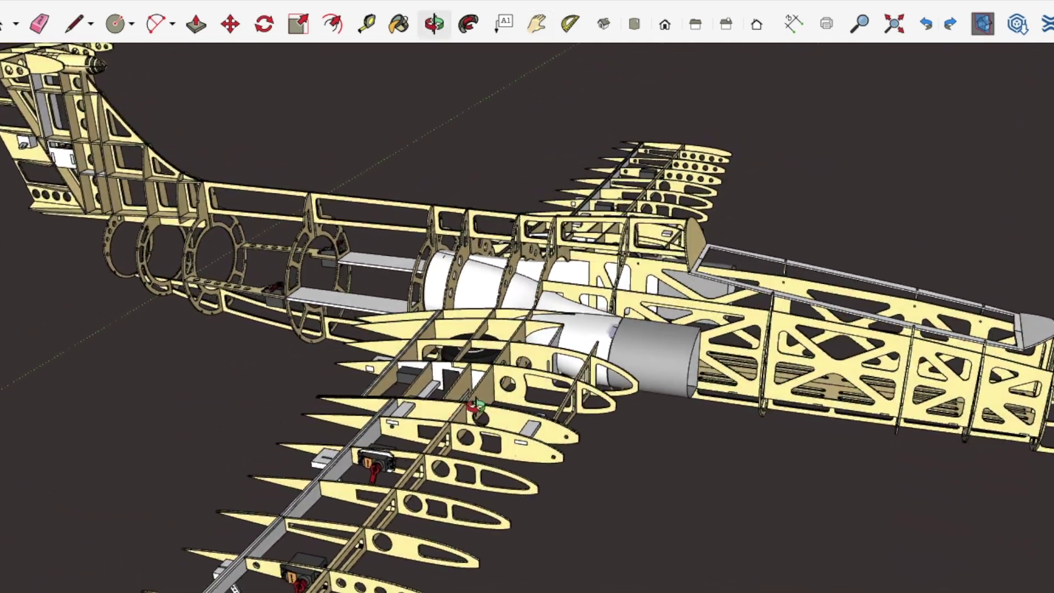
scroll(477, 406, "up", 8)
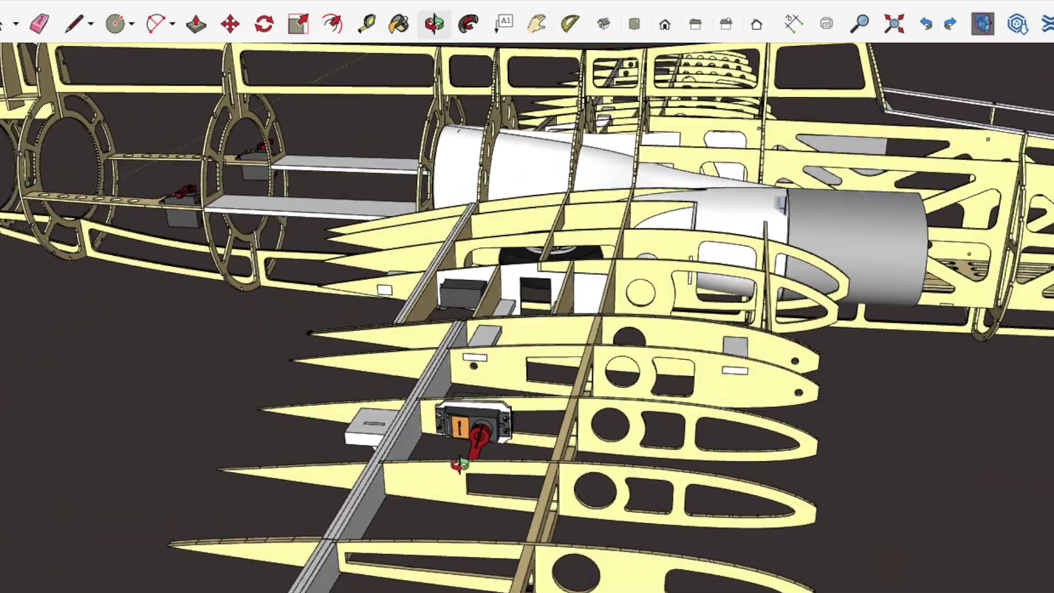
scroll(465, 433, "down", 4)
left_click_drag(467, 431, 599, 497)
scroll(540, 425, "down", 3)
scroll(535, 427, "down", 4)
scroll(600, 466, "up", 3)
key("h")
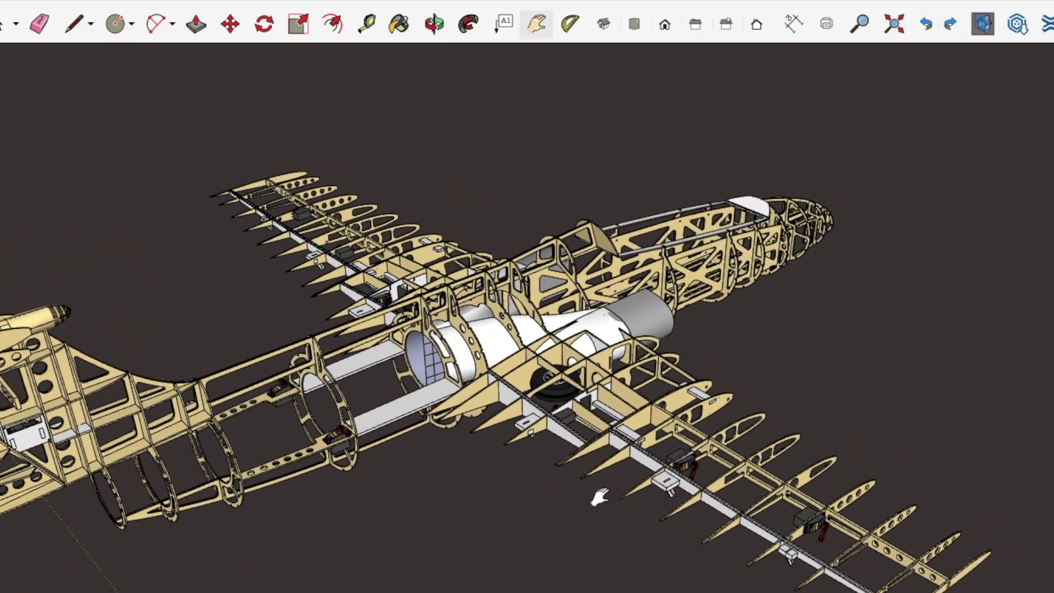
scroll(599, 496, "down", 2)
scroll(74, 411, "up", 1)
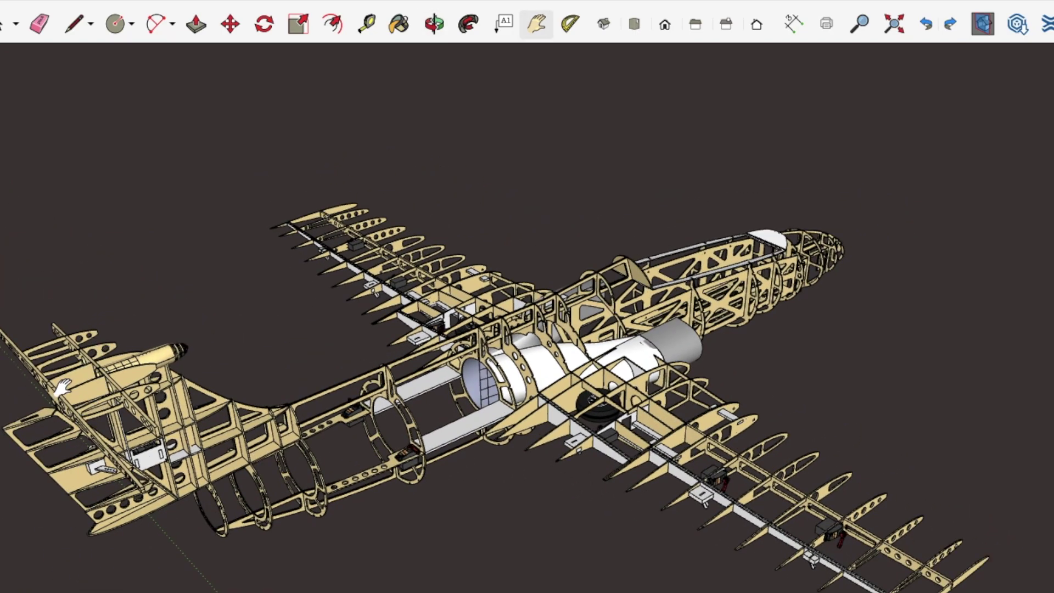
- Examine the horizontal tail's seating on the fin and its alignment with the fuselage from behind
key("o")
left_click_drag(62, 387, 406, 401)
key("h")
key("o")
left_click_drag(318, 483, 346, 328)
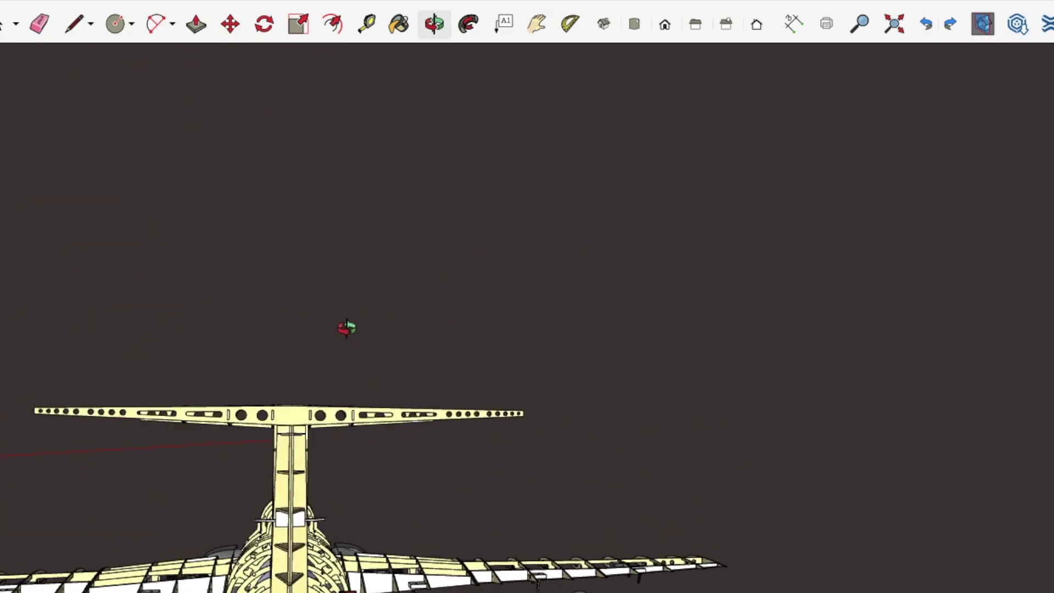
scroll(346, 328, "down", 1)
key("h")
left_click_drag(310, 574, 303, 521)
scroll(298, 509, "up", 4)
key("o")
key("h")
scroll(281, 486, "up", 2)
key("o")
left_click_drag(278, 478, 470, 551)
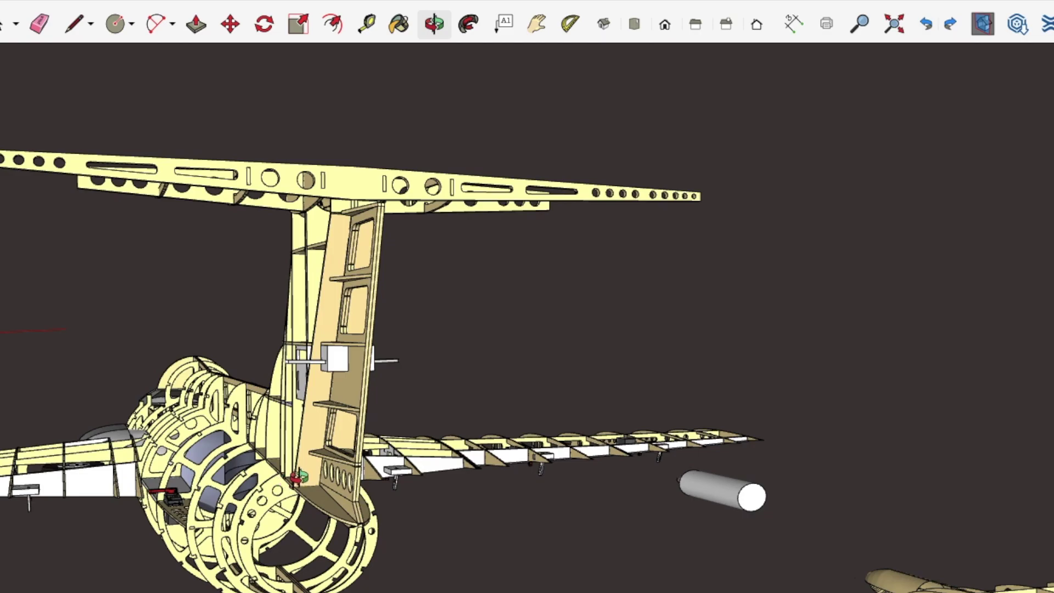
left_click_drag(299, 478, 345, 483)
- Review the whole assembled airframe from the rear side, including the tail, duct and both wings
key("h")
scroll(276, 479, "down", 2)
left_click_drag(272, 482, 598, 579)
key("o")
scroll(566, 505, "down", 3)
key("h")
key("o")
scroll(339, 432, "up", 1)
key("h")
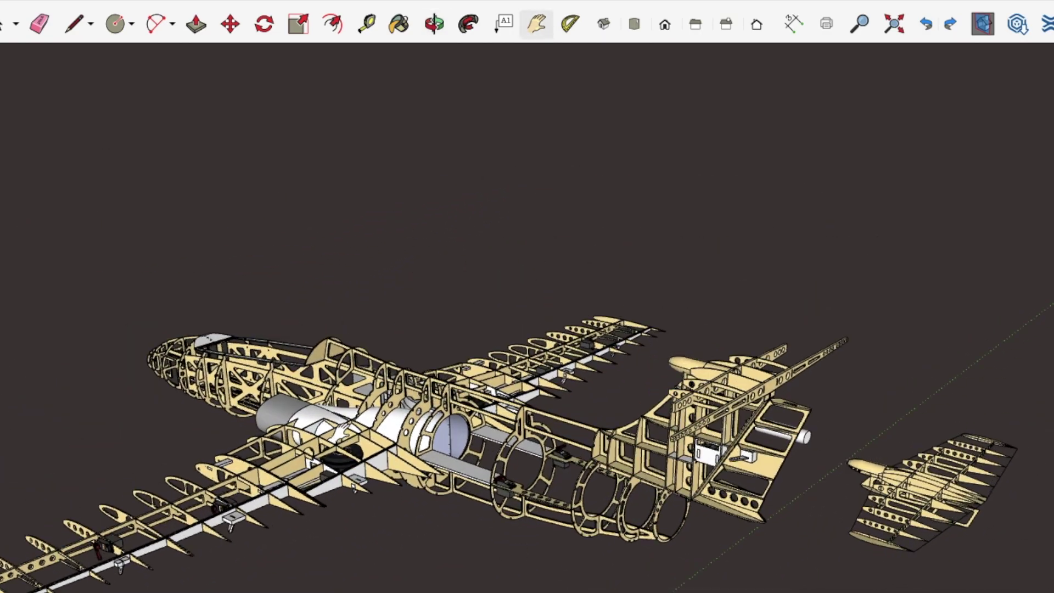
scroll(339, 432, "up", 2)
scroll(343, 433, "down", 1)
left_click_drag(359, 427, 495, 477)
key("o")
key("h")
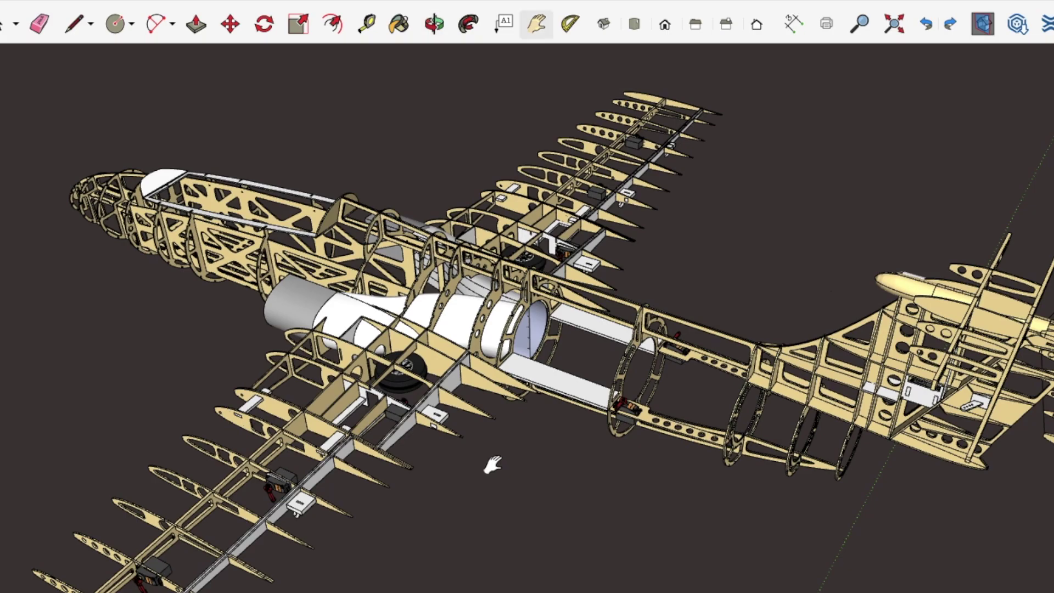